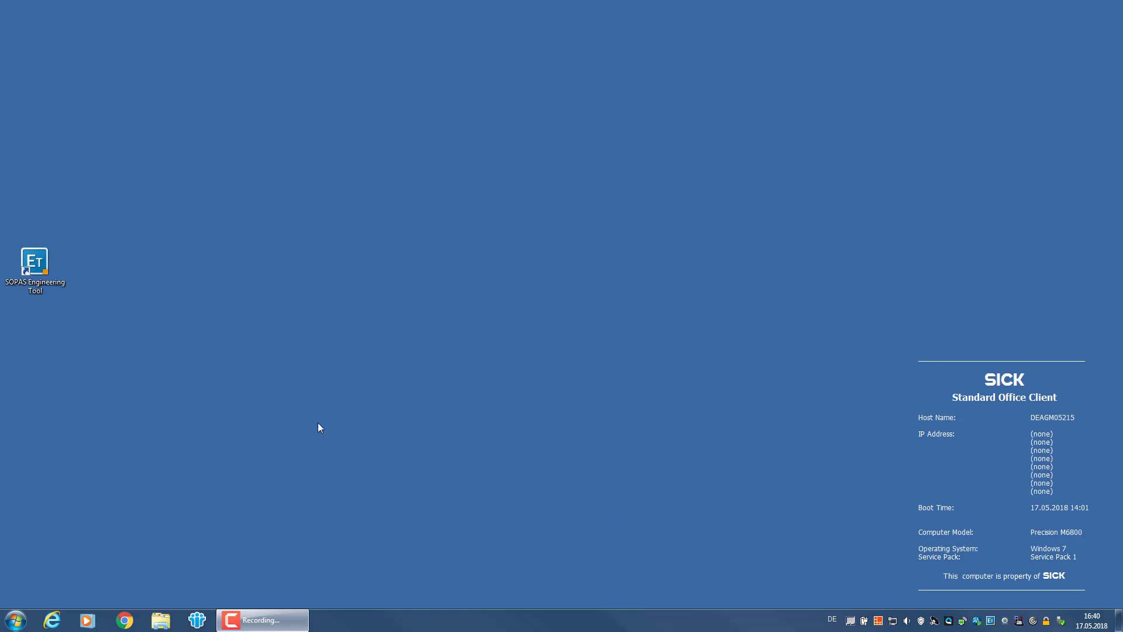
Launch SOPAS Engineering Tool and wait until the MRS1xxxx device shows Online in the new project.
double_click(40, 263)
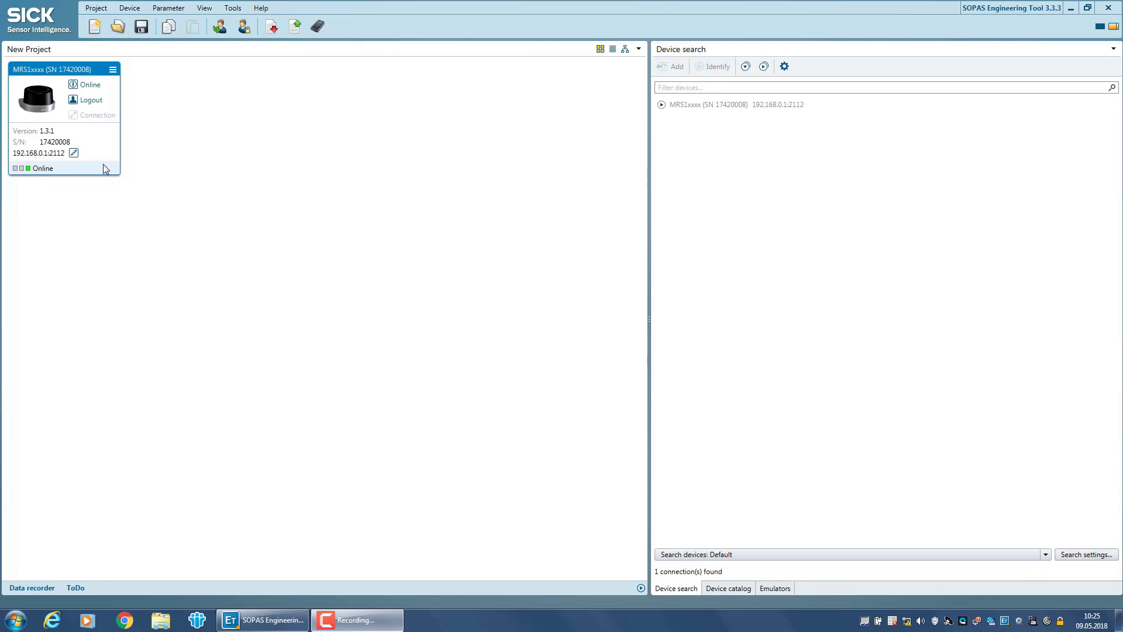
Open the MRS1xxxx device window, log in as Authorized Client with the device password, and show Basic settings.
double_click(54, 114)
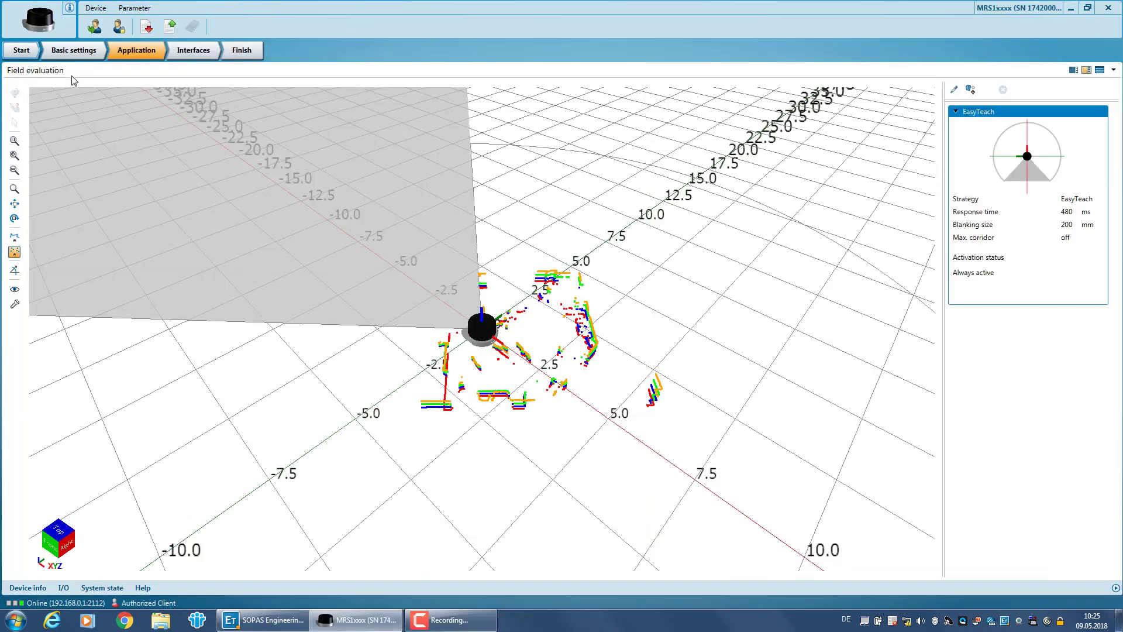
click(96, 30)
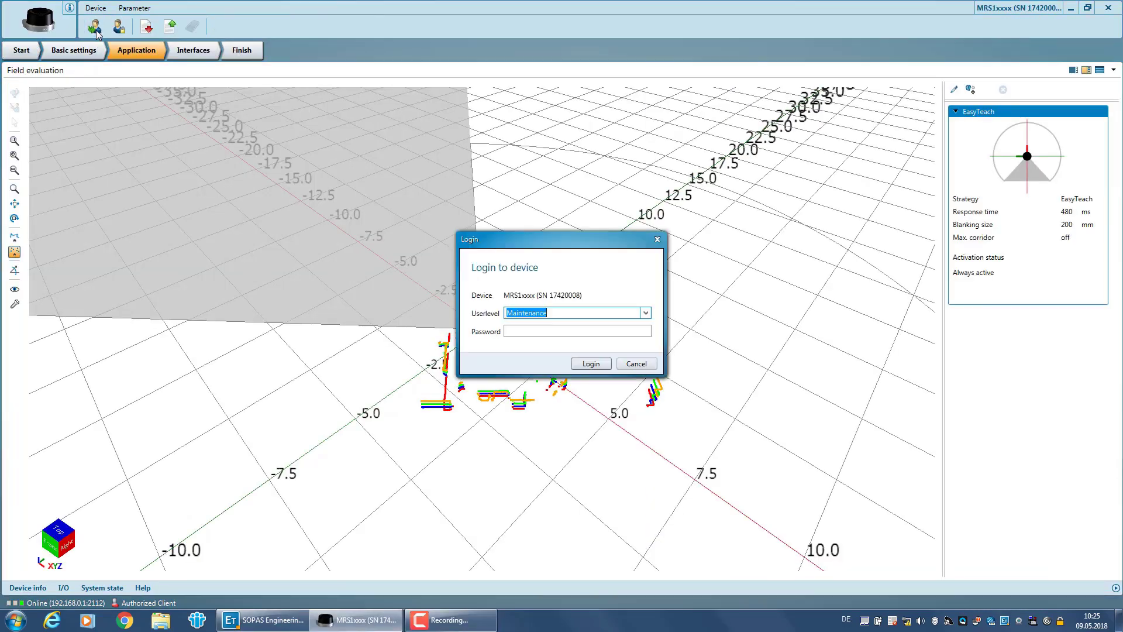
click(646, 314)
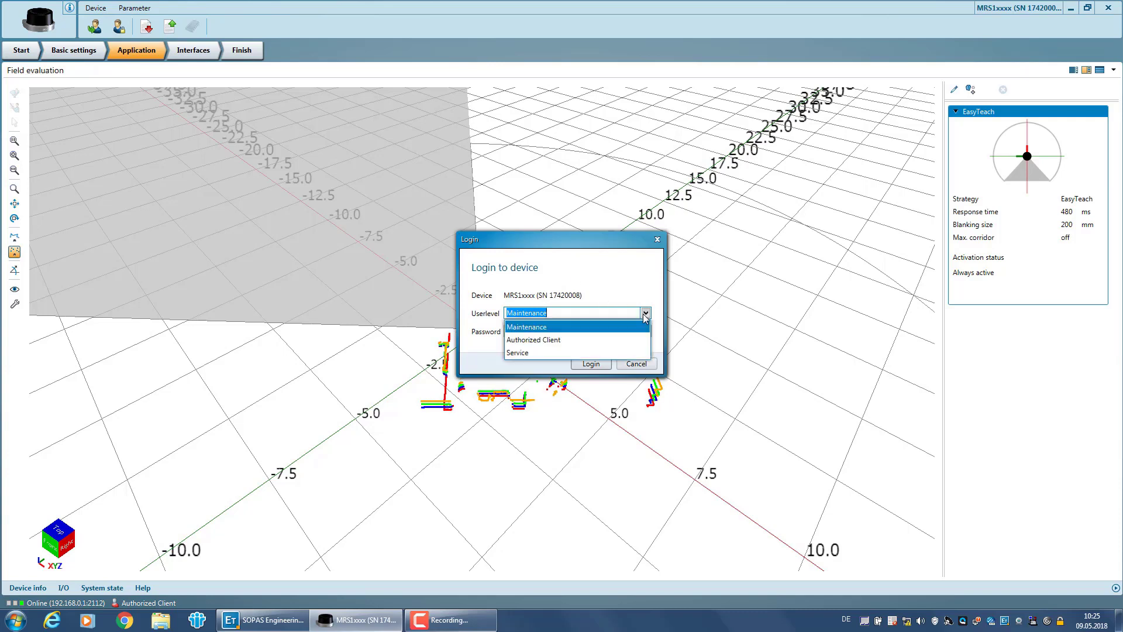
click(629, 338)
click(593, 329)
text(client)
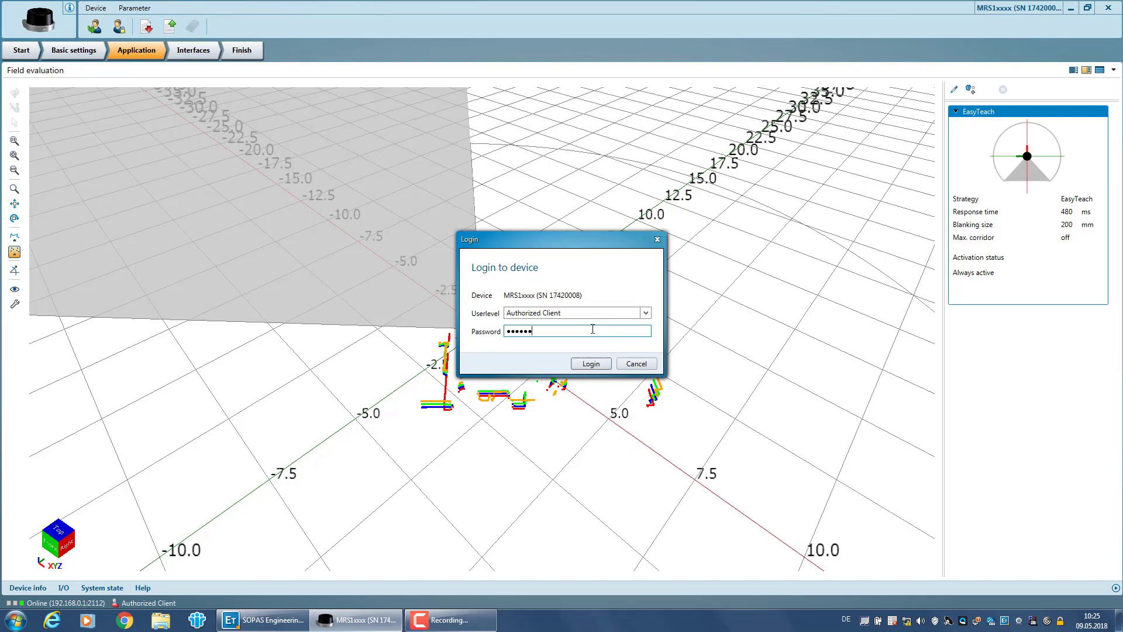
click(591, 364)
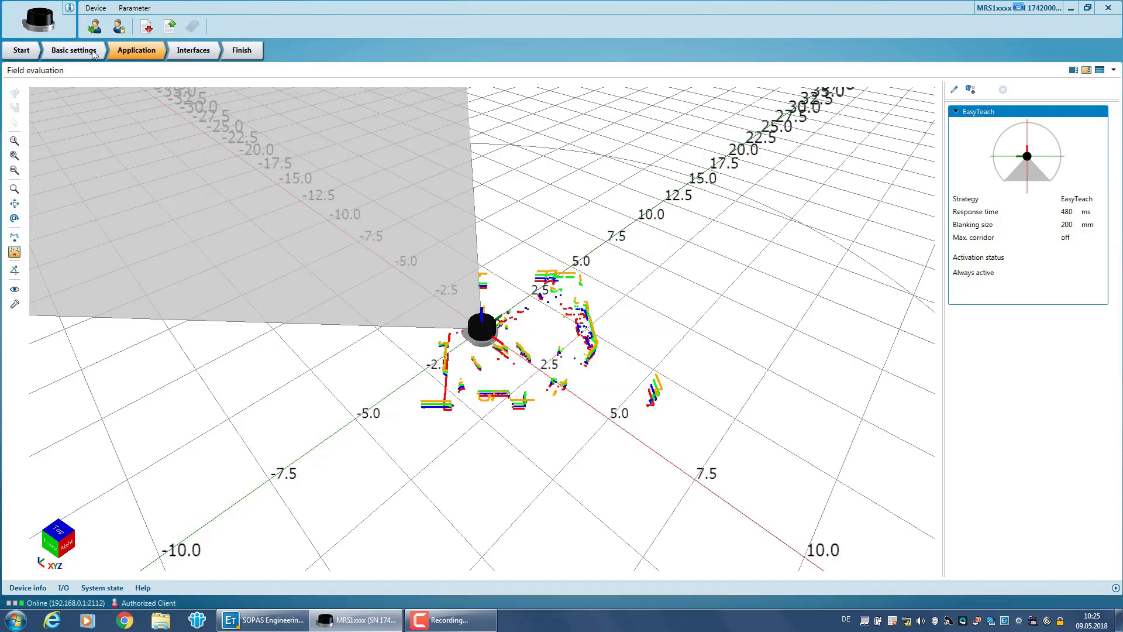
click(94, 51)
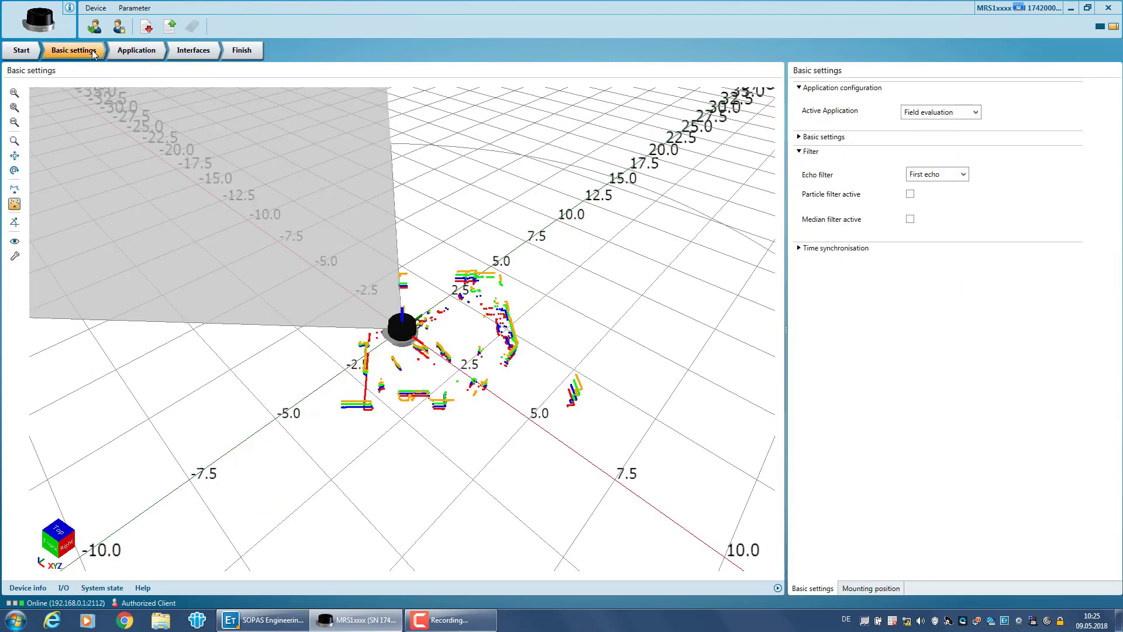
click(930, 116)
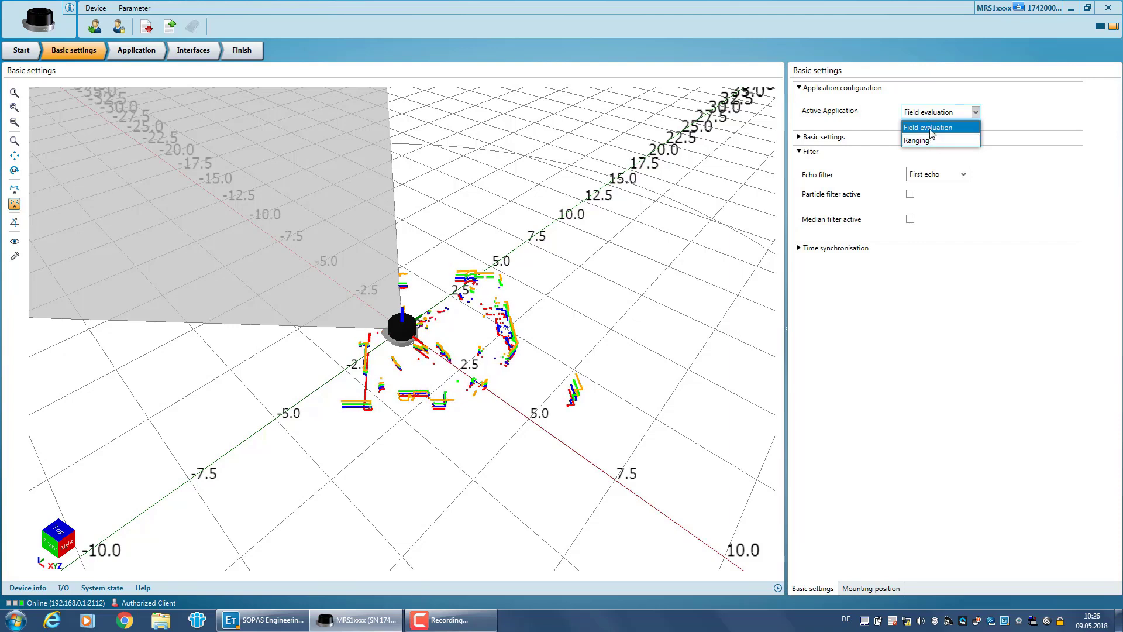
click(931, 128)
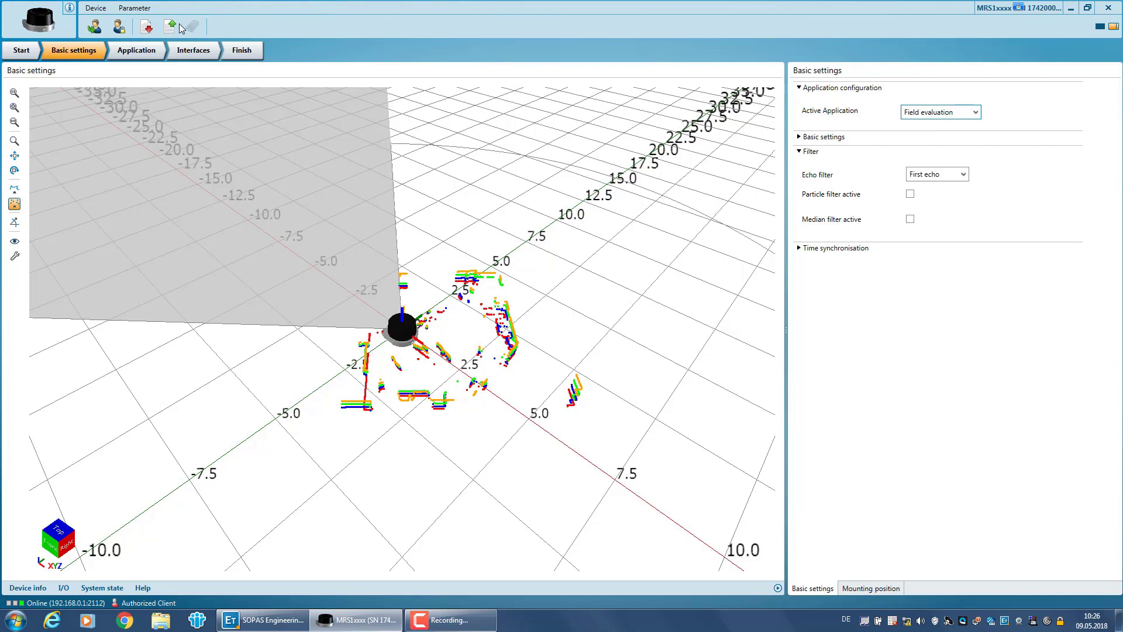
click(152, 49)
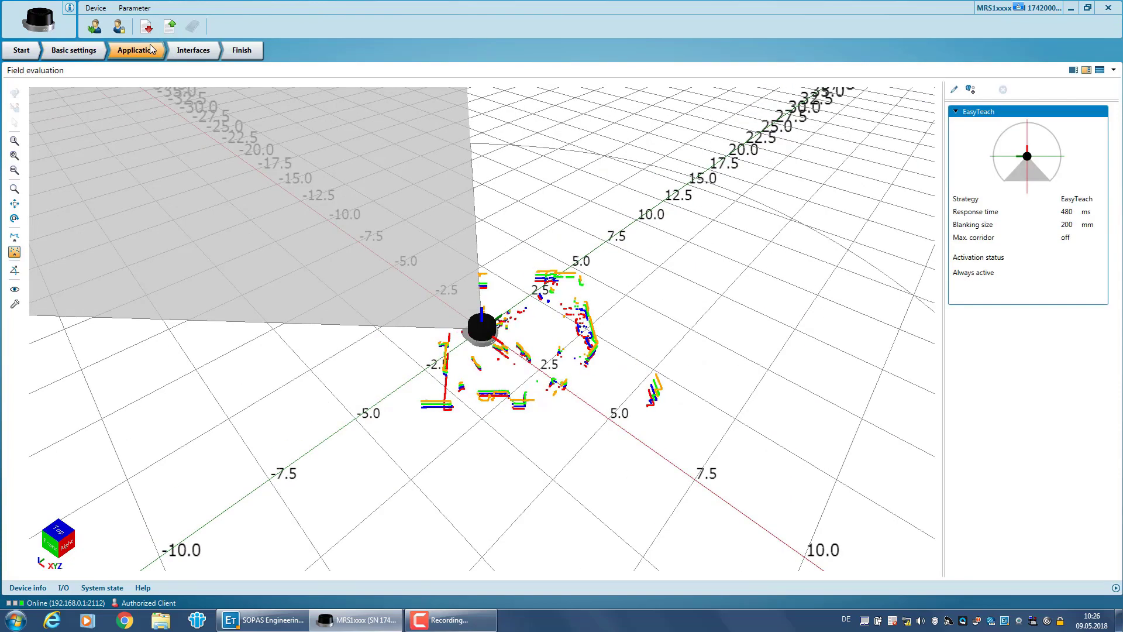
Zoom in around the sensor and add Evaluation 2, which uses the Blanking strategy.
click(15, 156)
click(15, 155)
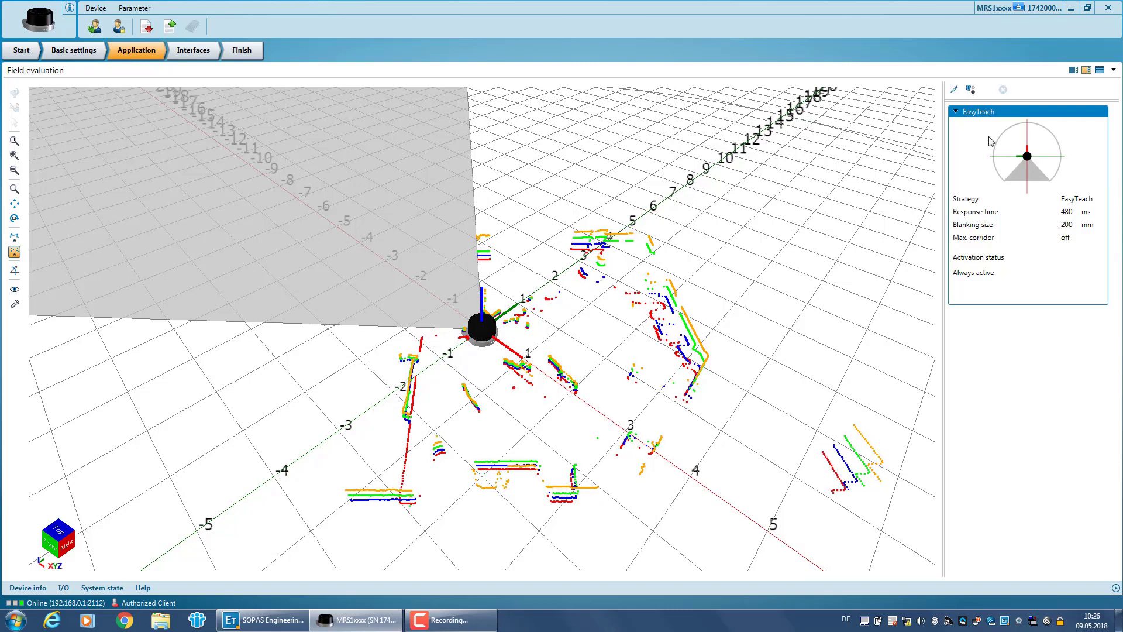
click(972, 90)
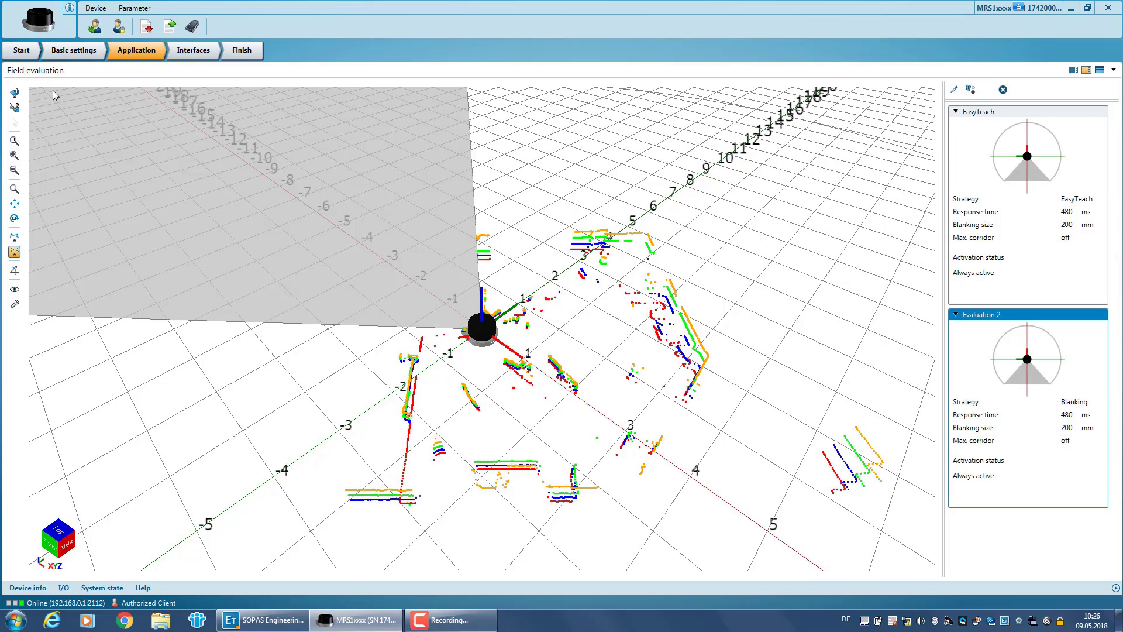
Draw a small four-cornered field right beside the sensor for Evaluation 2, then zoom in on it.
click(14, 93)
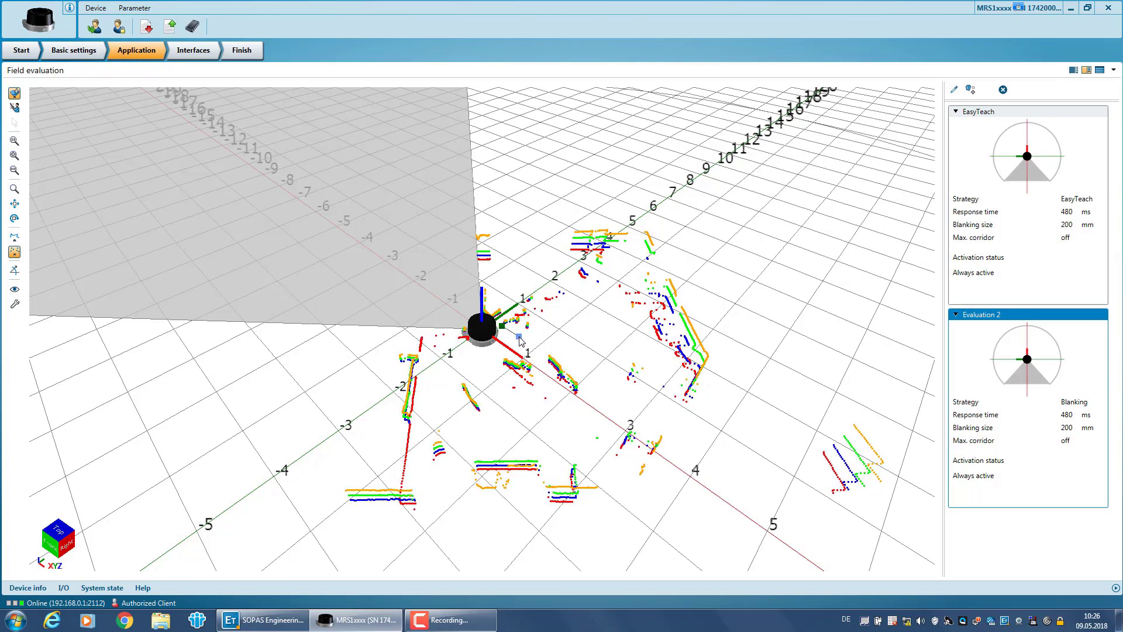
click(480, 363)
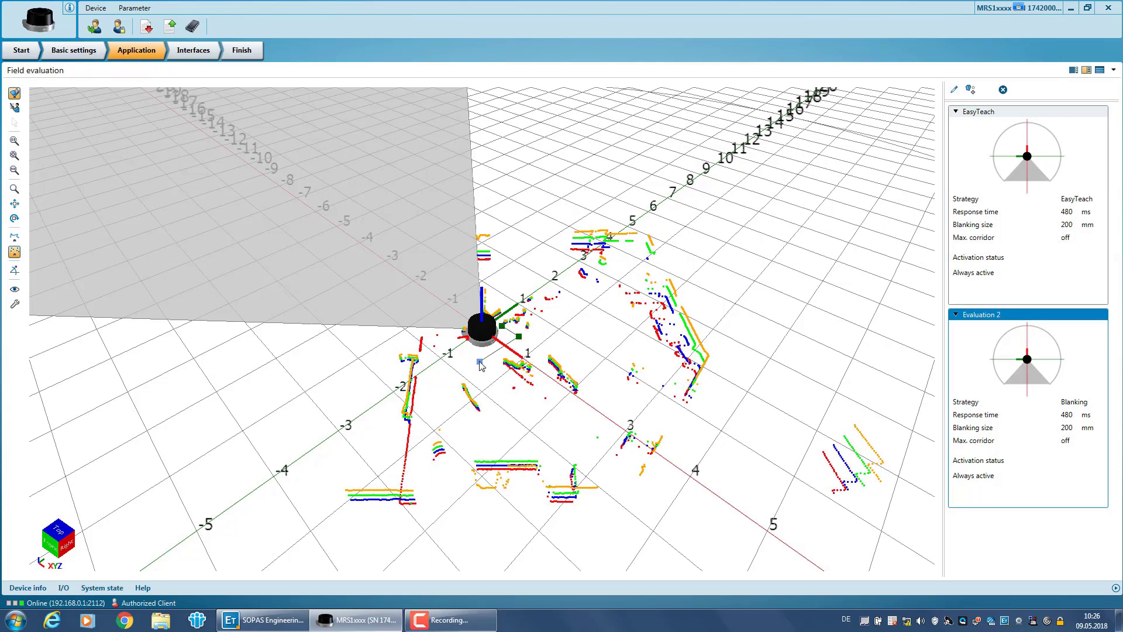
click(468, 355)
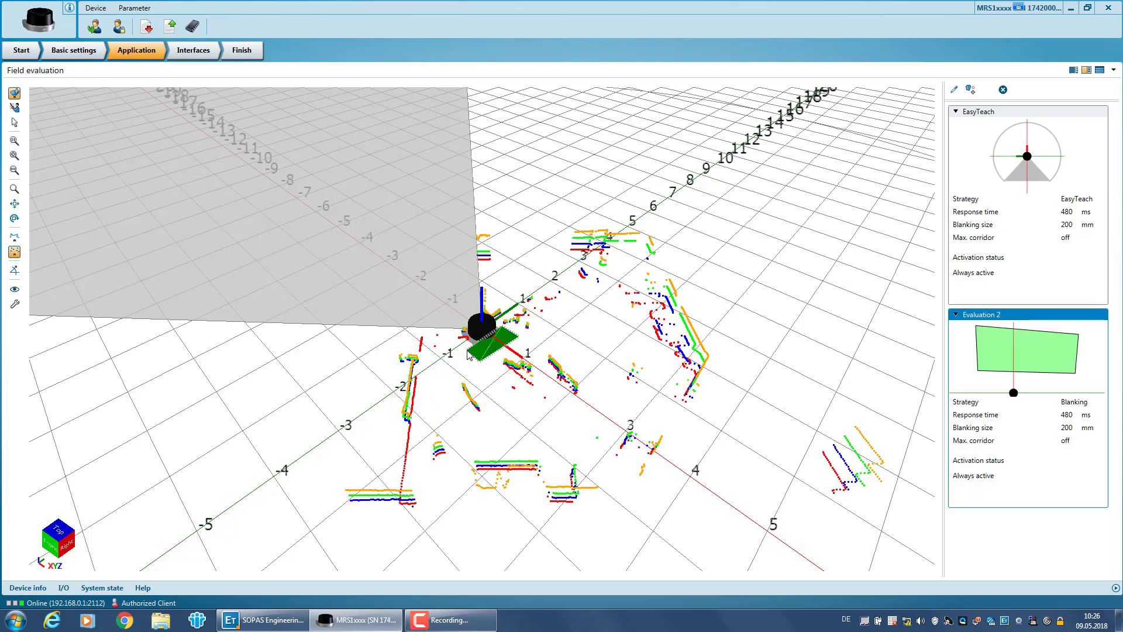
scroll(469, 355, up, 3)
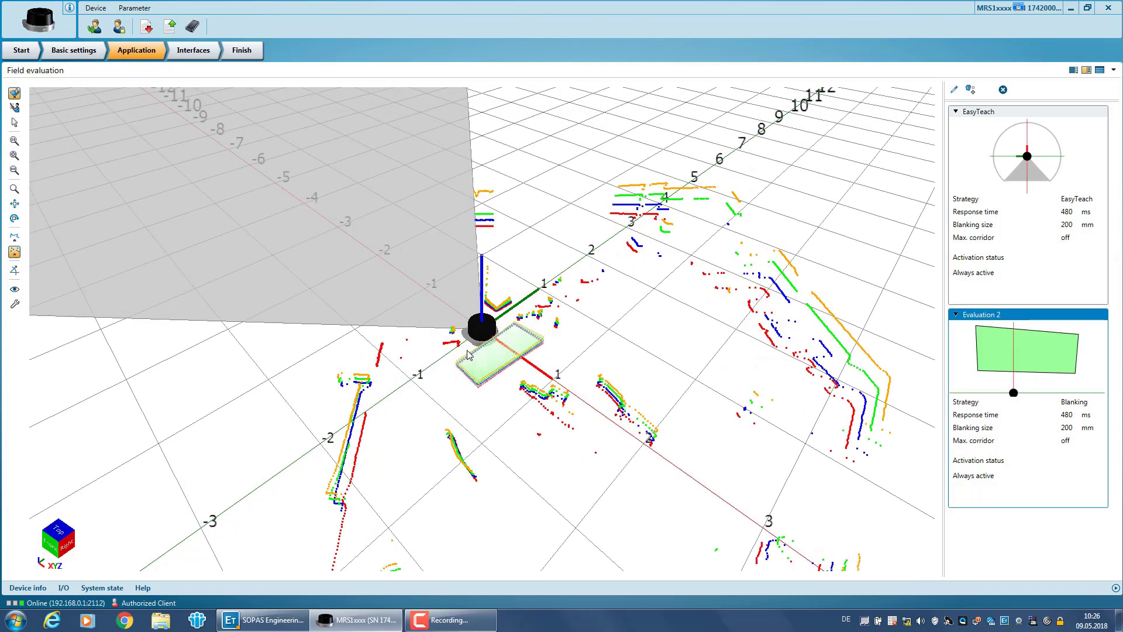
scroll(468, 356, up, 3)
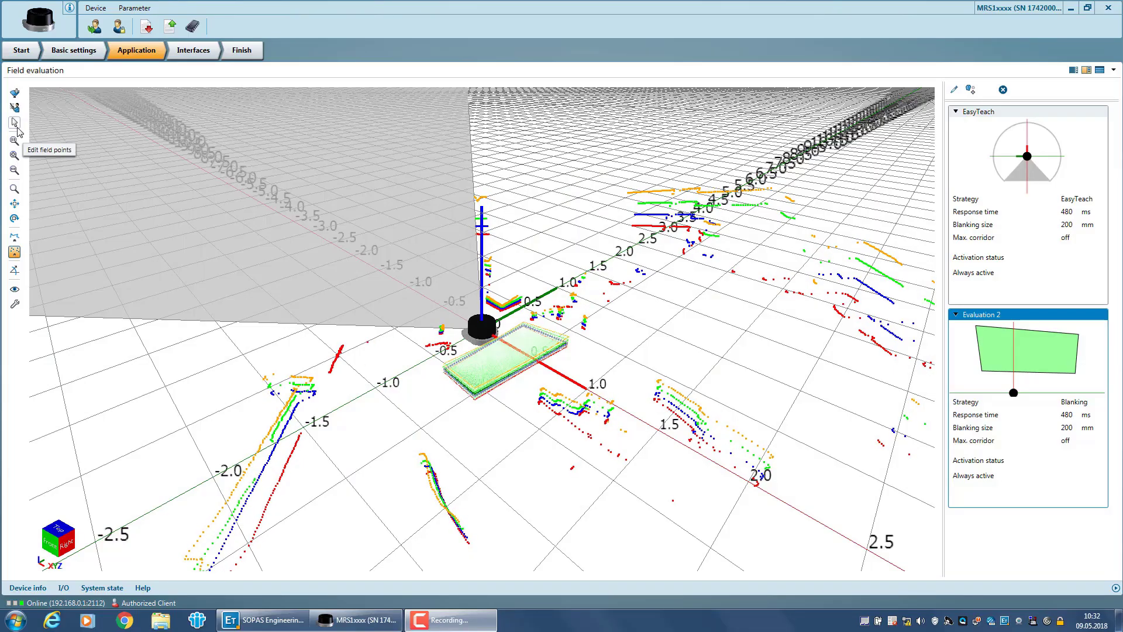
Change the X value of Field 1's 0.602 corner to 0.500.
click(16, 125)
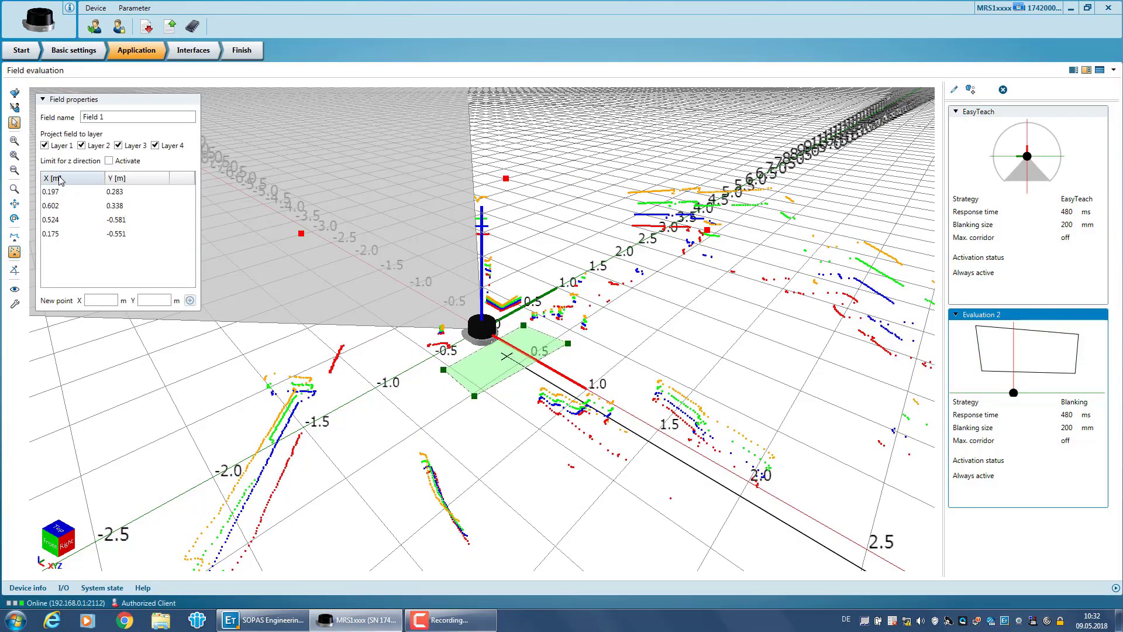
double_click(61, 210)
drag(62, 206, 51, 206)
text(3)
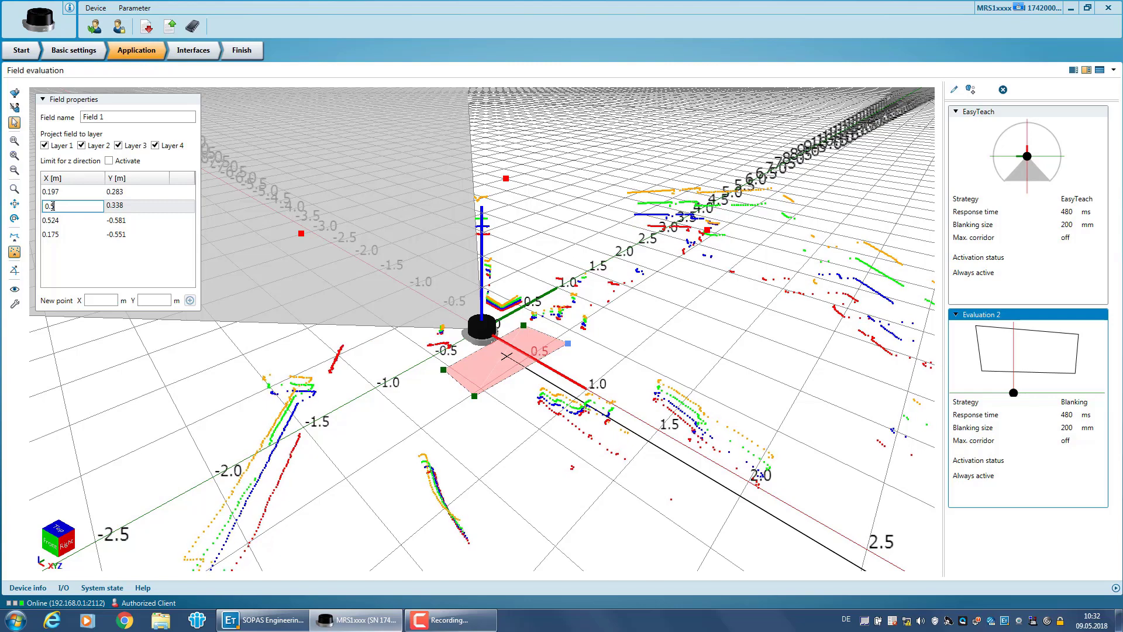
click(65, 220)
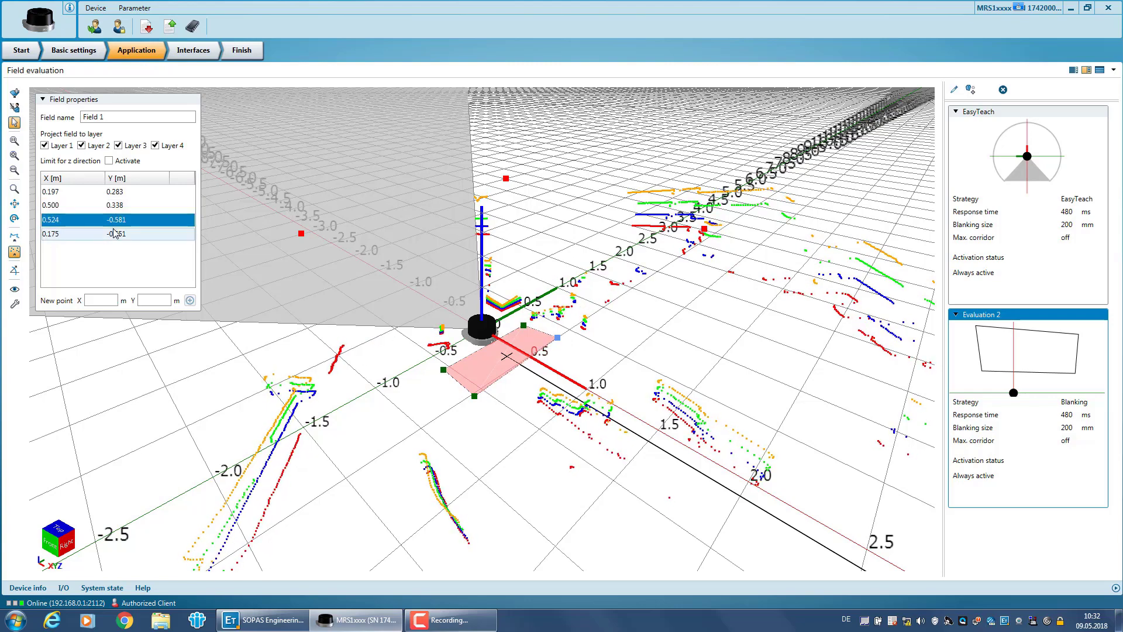
Drag the 0.197/0.283 corner to 0.346/0.386 and exclude Field 1 from Layer 4.
click(525, 327)
drag(524, 328, 547, 332)
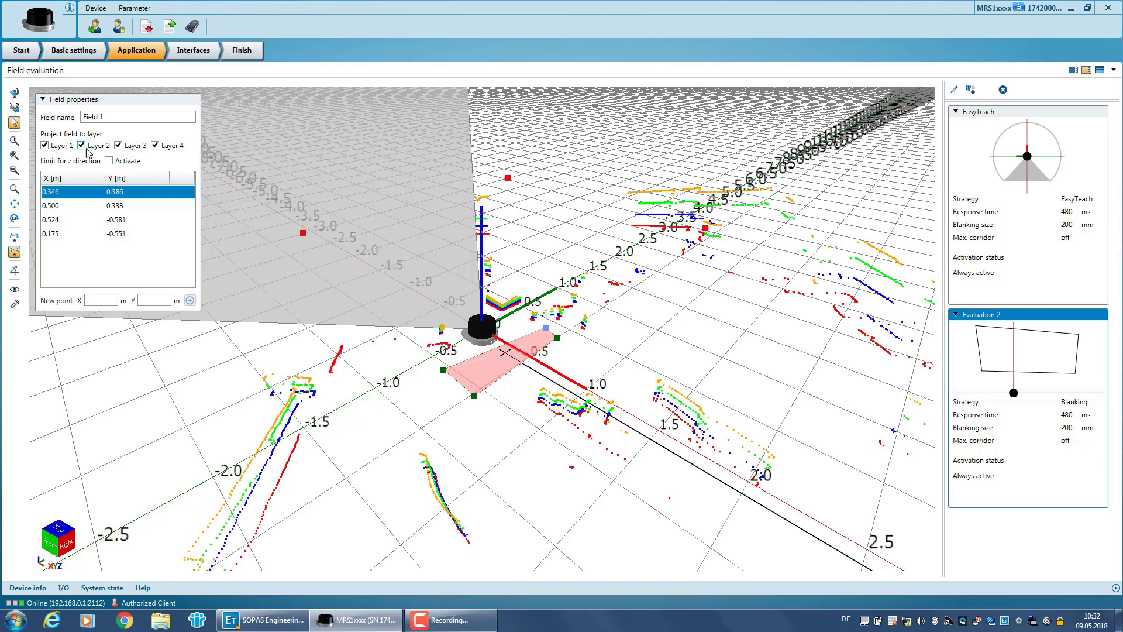
click(155, 146)
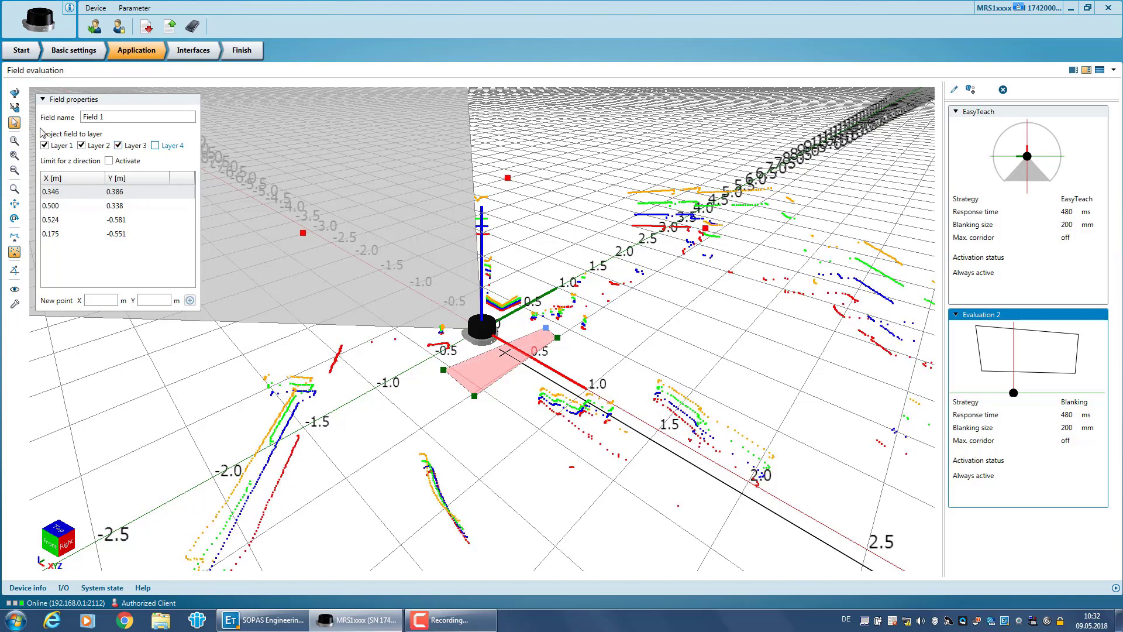
click(15, 124)
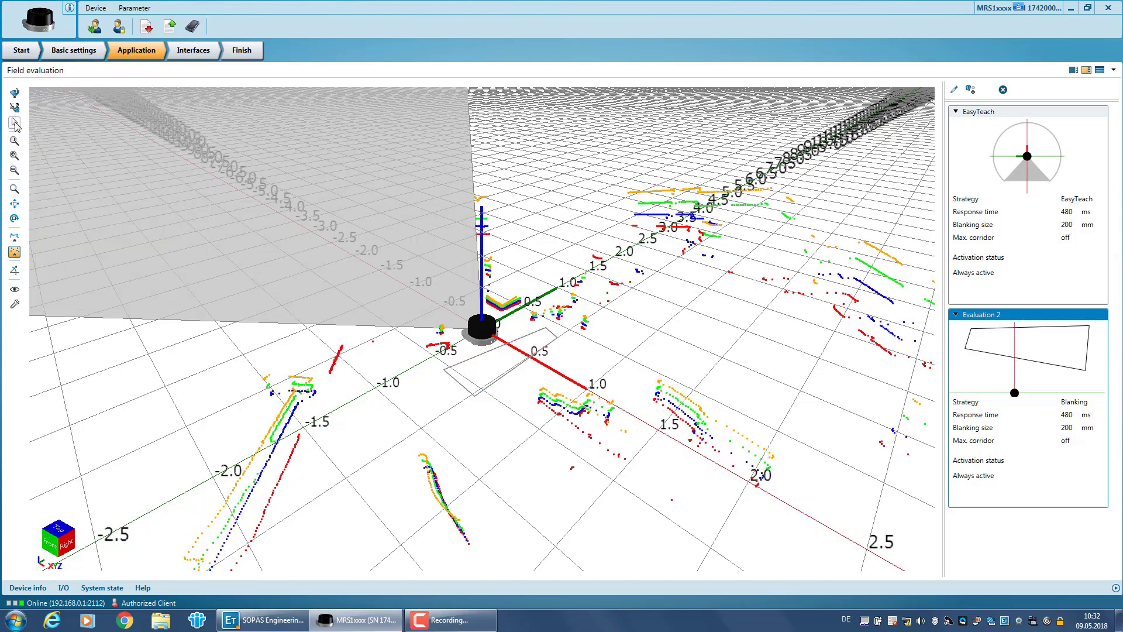
Orbit the 3D view to a low, near-horizontal angle on the finished field.
click(15, 219)
drag(296, 404, 304, 388)
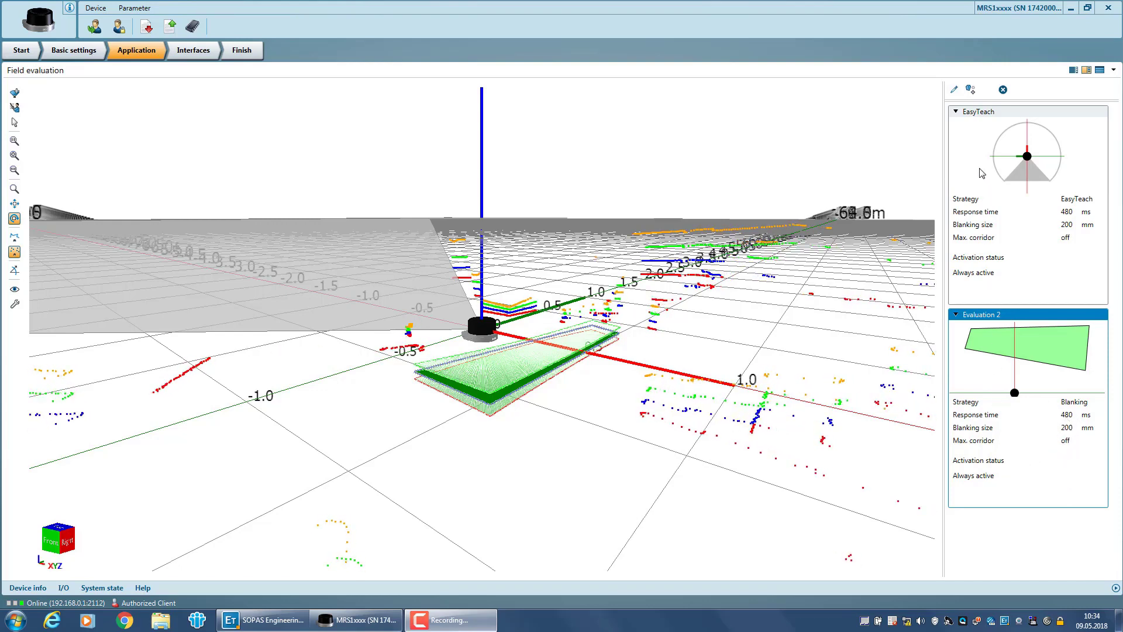
Rename Evaluation 2 to 'Test field'.
click(955, 91)
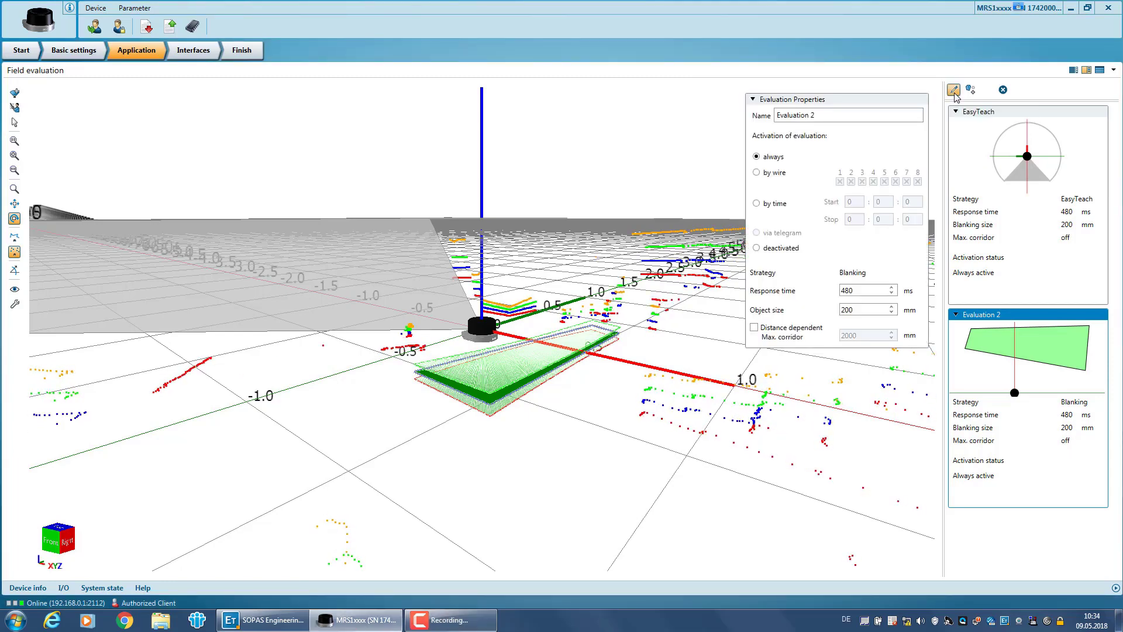
click(838, 115)
drag(838, 115, 772, 107)
text(Te)
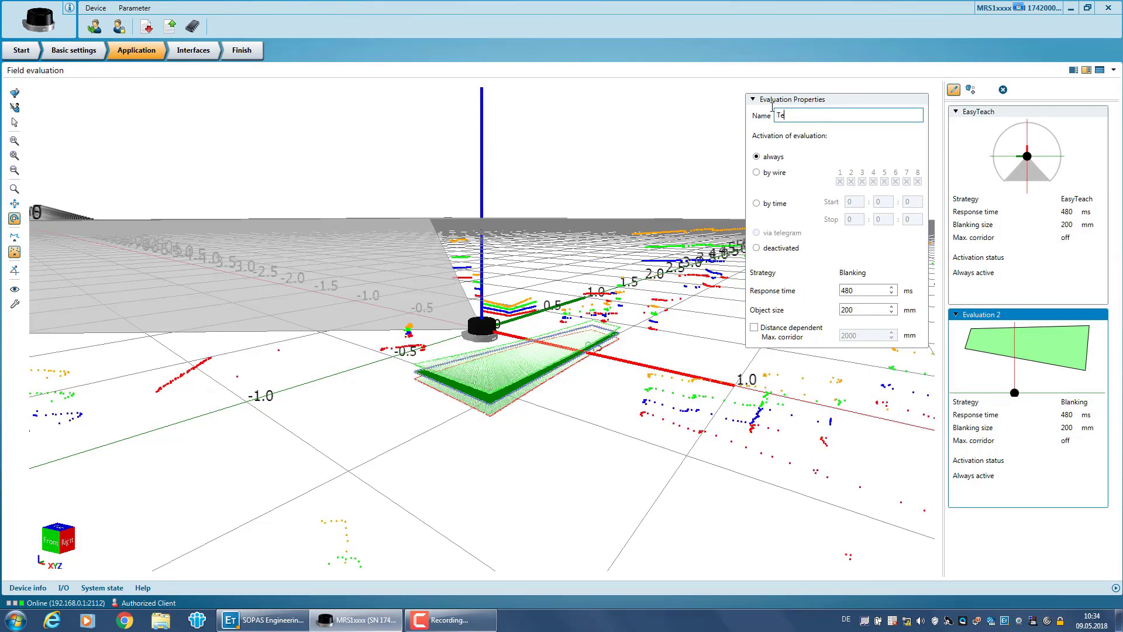
text(st field)
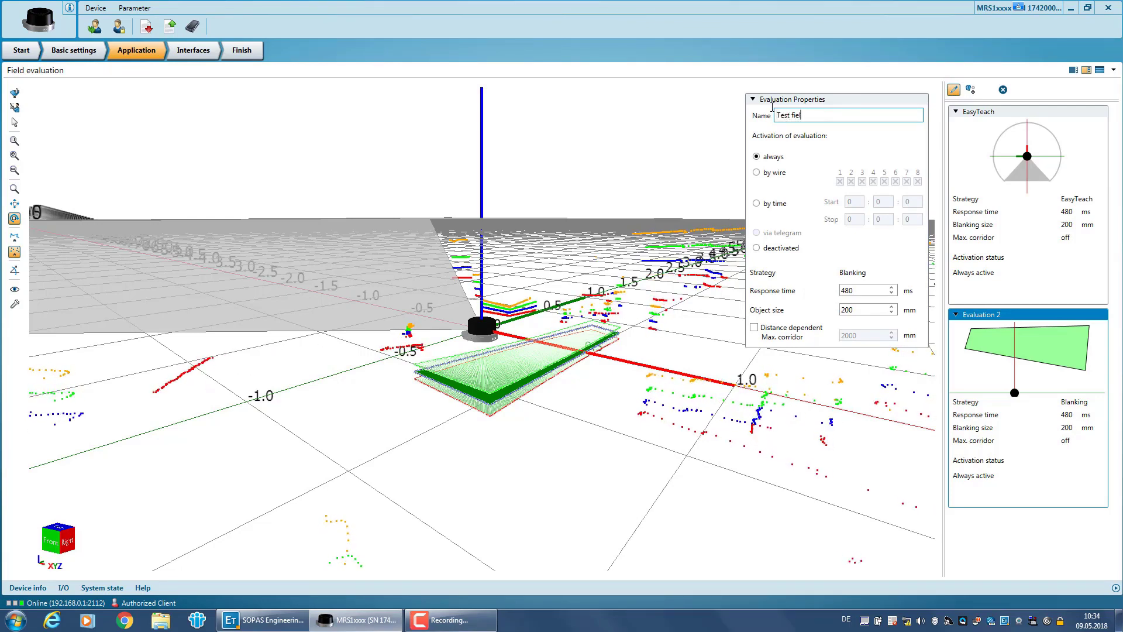
Keep Test field always active, with 440 ms response time and 100 mm object size.
click(758, 173)
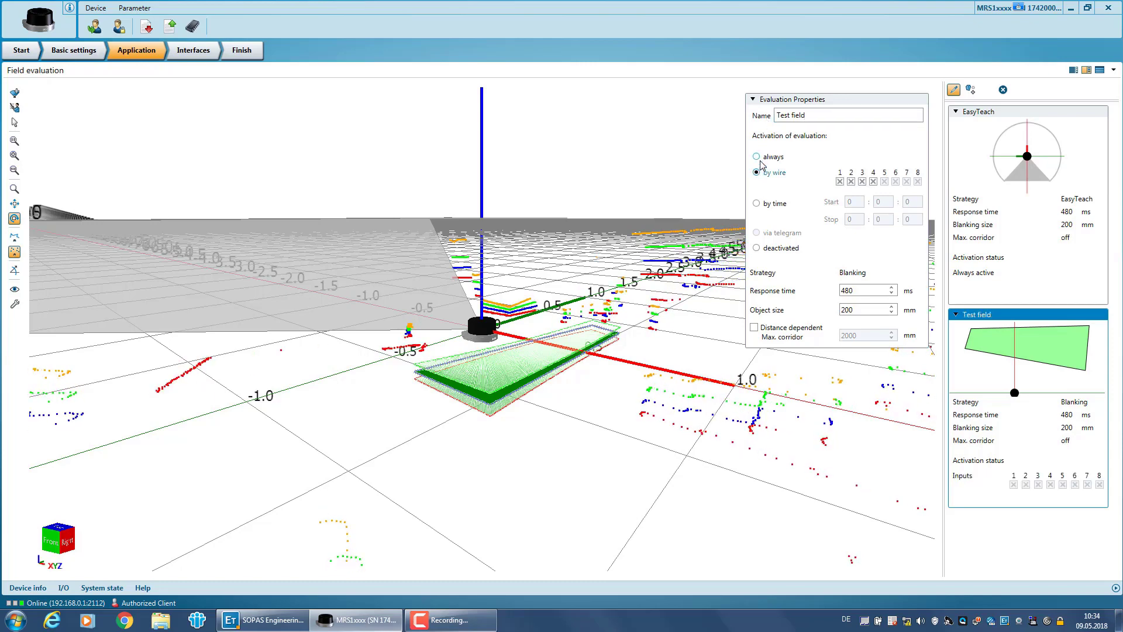
click(757, 204)
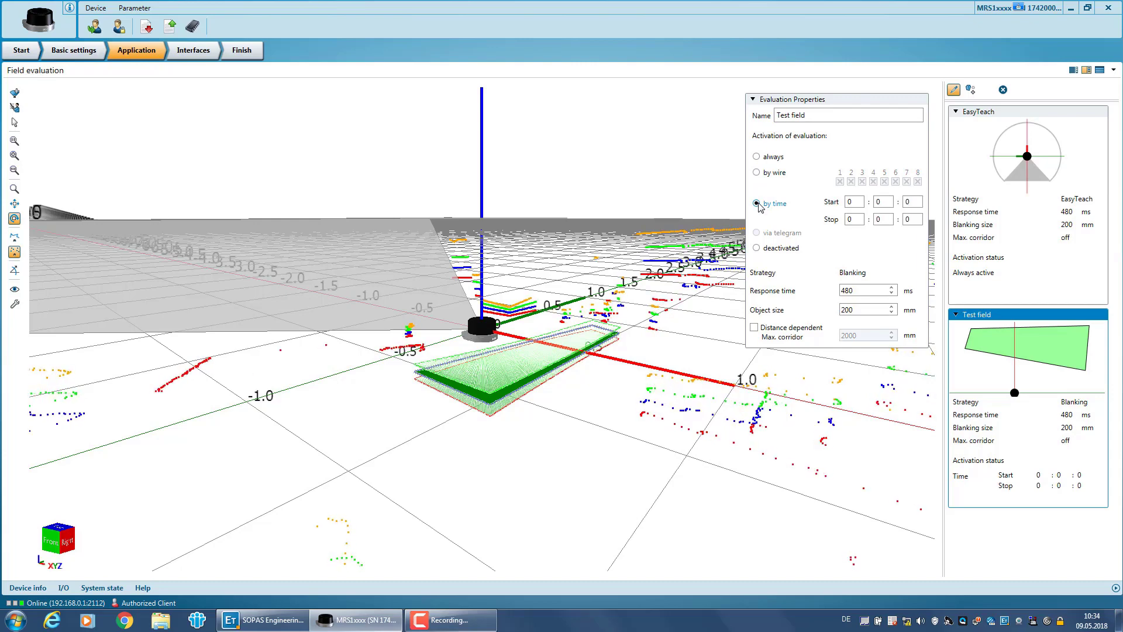
click(757, 157)
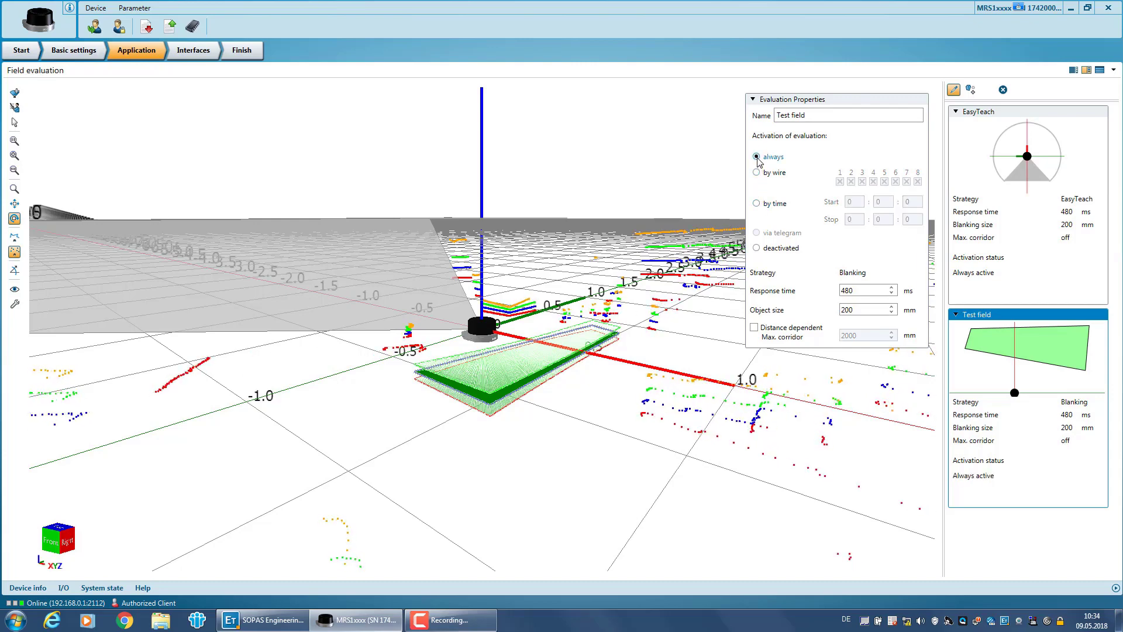
click(892, 294)
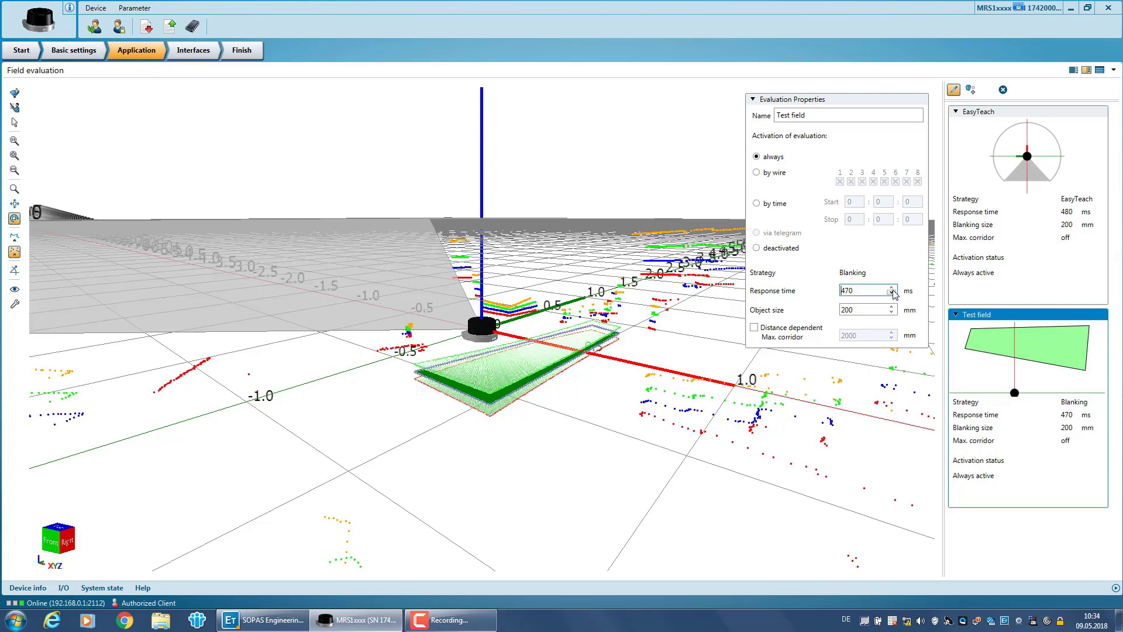
click(892, 311)
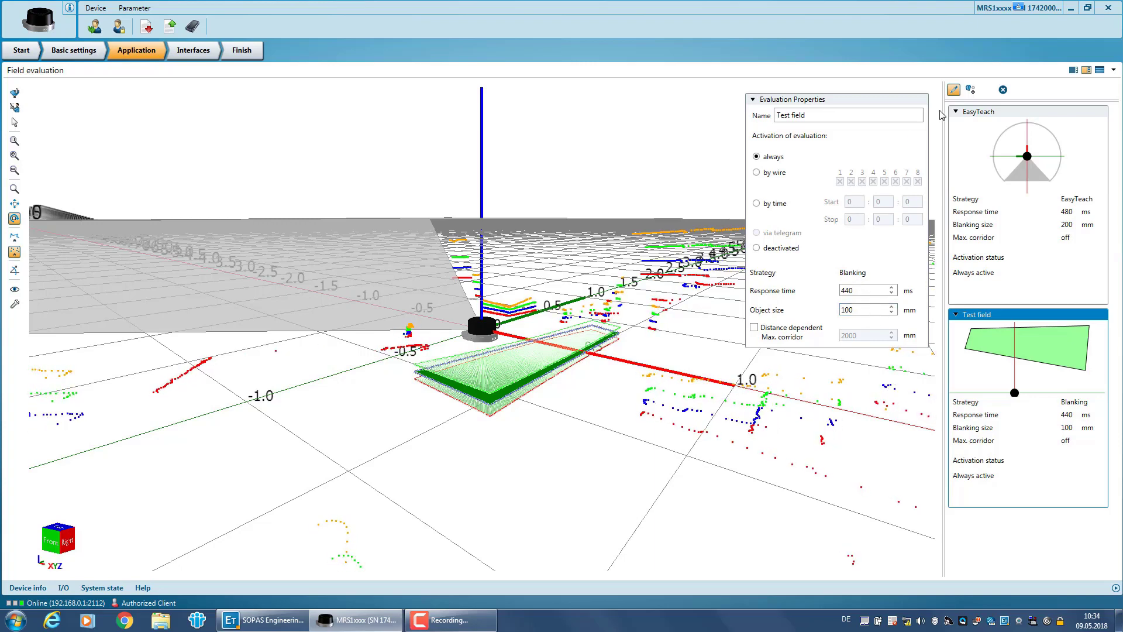
click(954, 92)
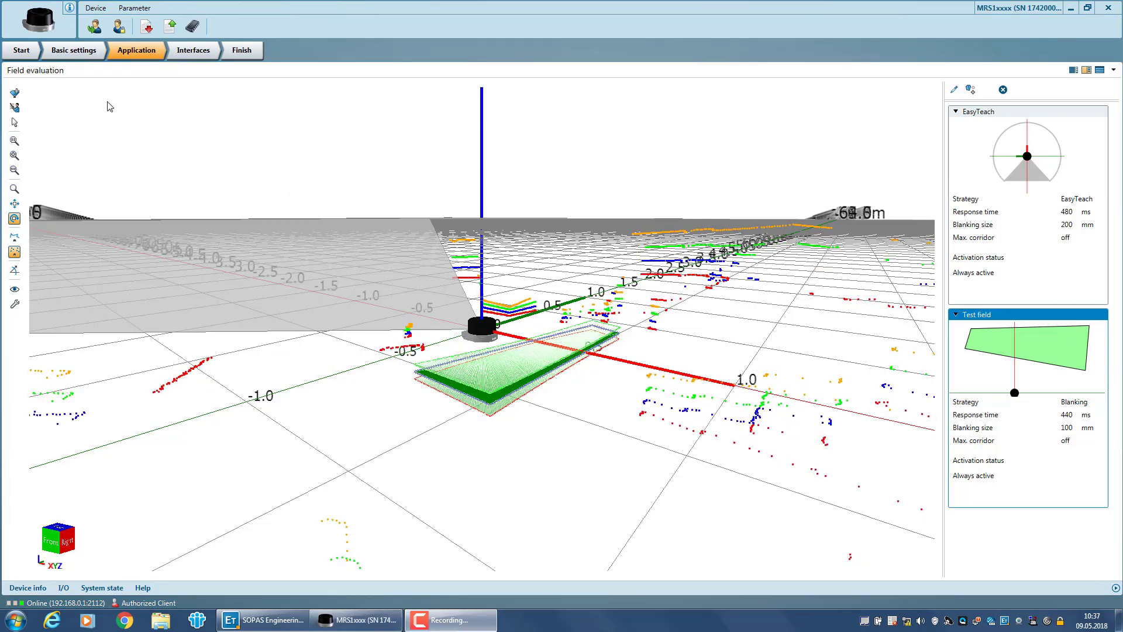
Draw a small triangular second zone for Test field, then add a third evaluation.
click(14, 93)
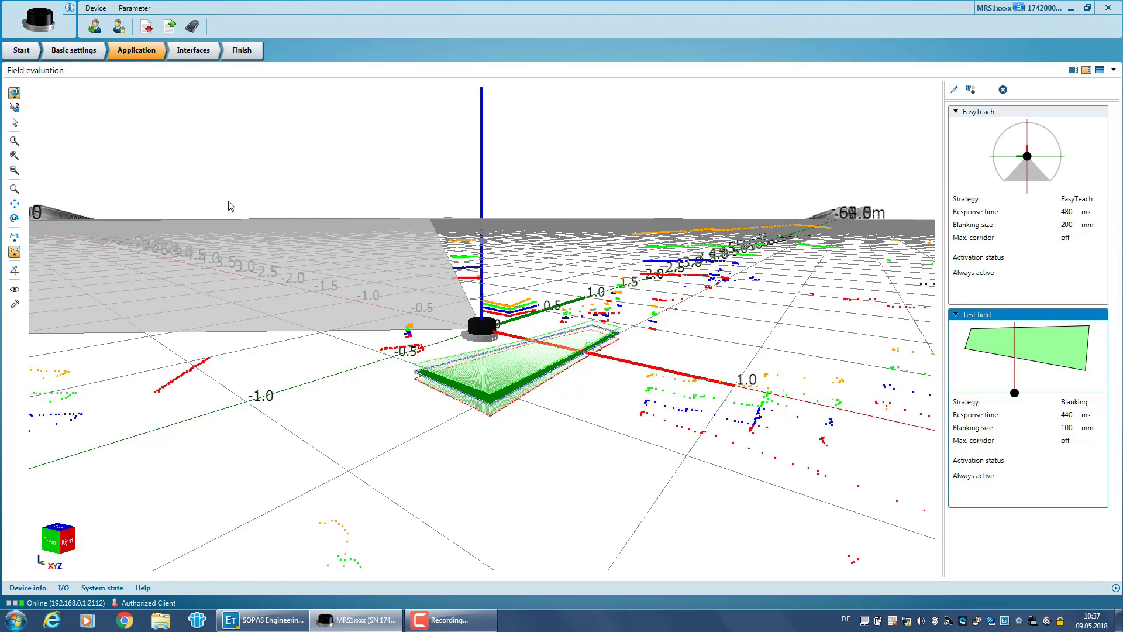
click(620, 411)
double_click(548, 435)
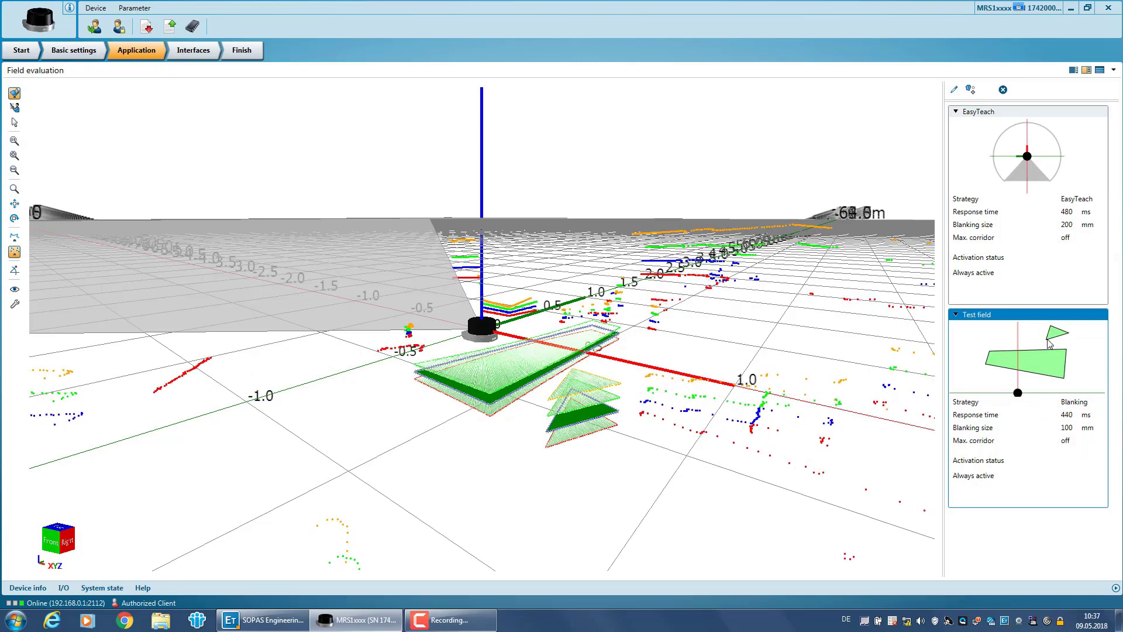
click(970, 91)
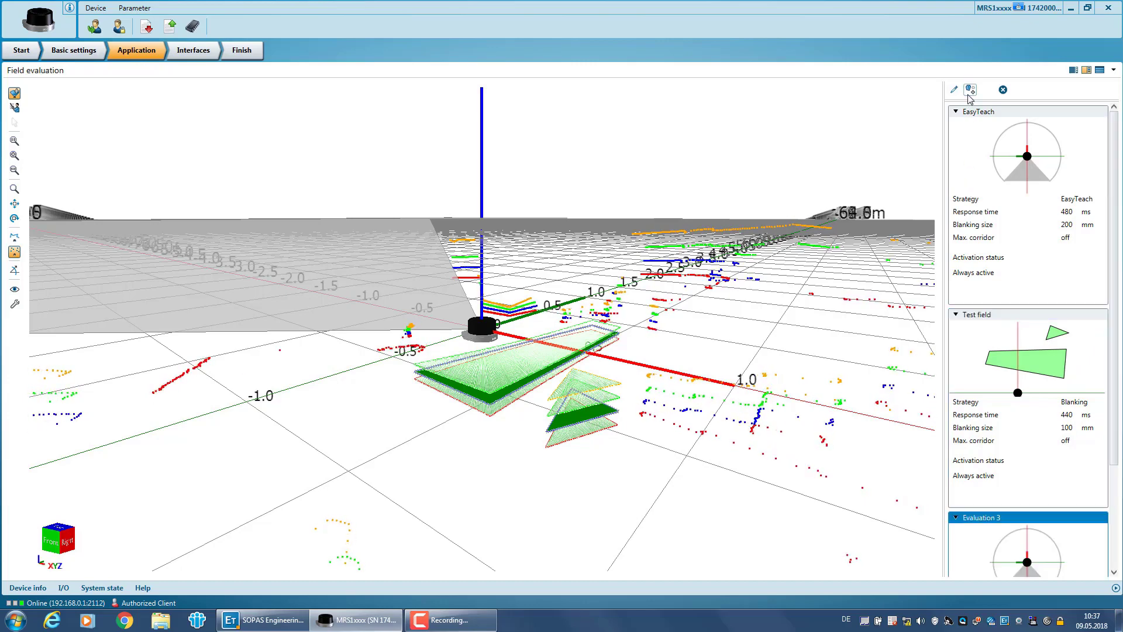
Zoom out and draw a triangular field for Evaluation 3 on the opposite side of the scanner.
scroll(998, 355, down, 3)
scroll(999, 355, down, 3)
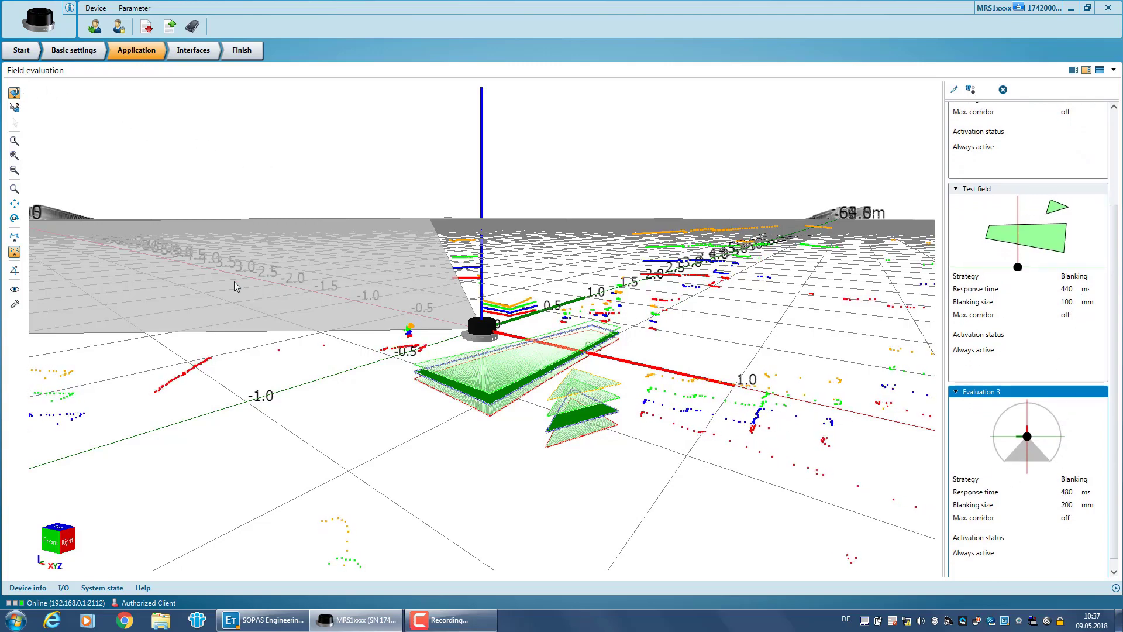
click(418, 420)
click(451, 461)
double_click(342, 462)
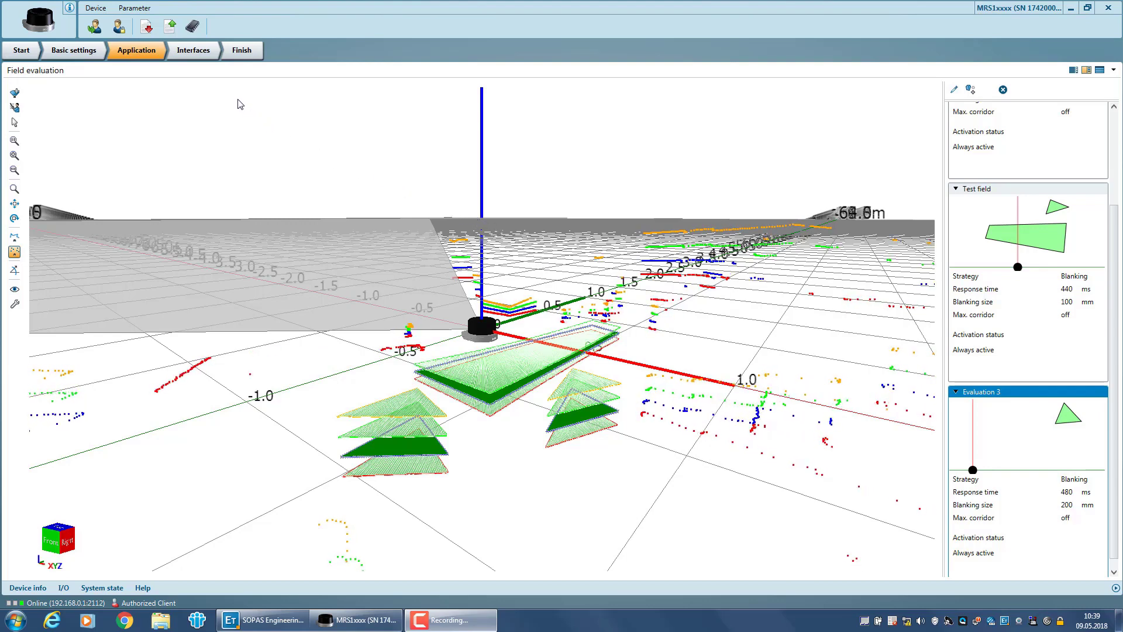
Go to the Interfaces page, scroll through ports 1–8, and view the available sources for port 5.
click(199, 53)
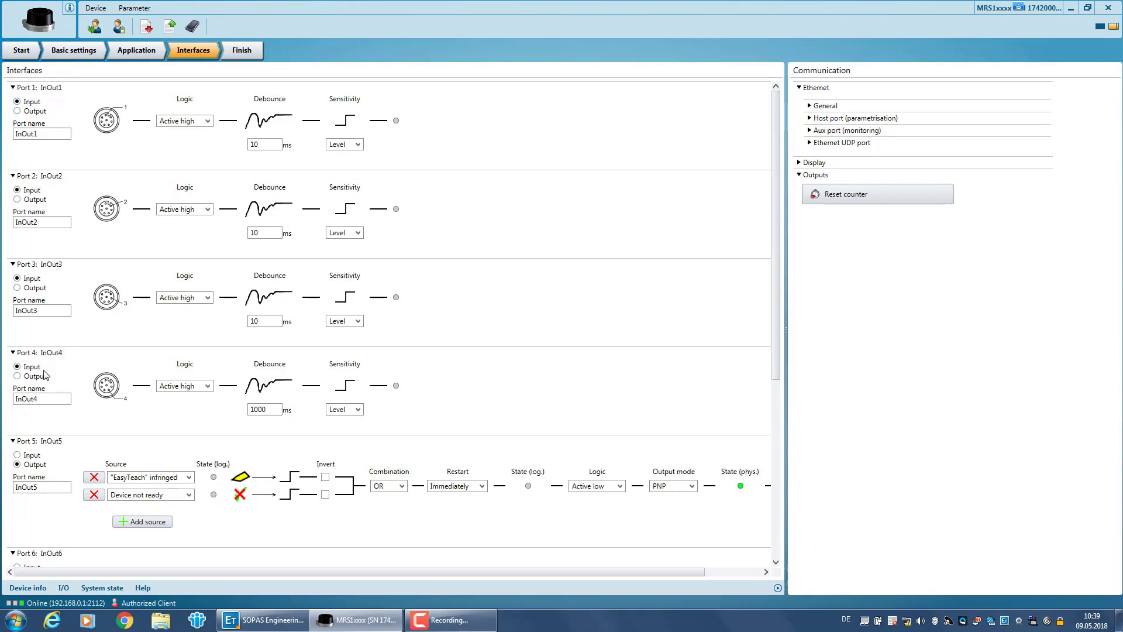
scroll(45, 374, down, 1)
scroll(45, 375, down, 5)
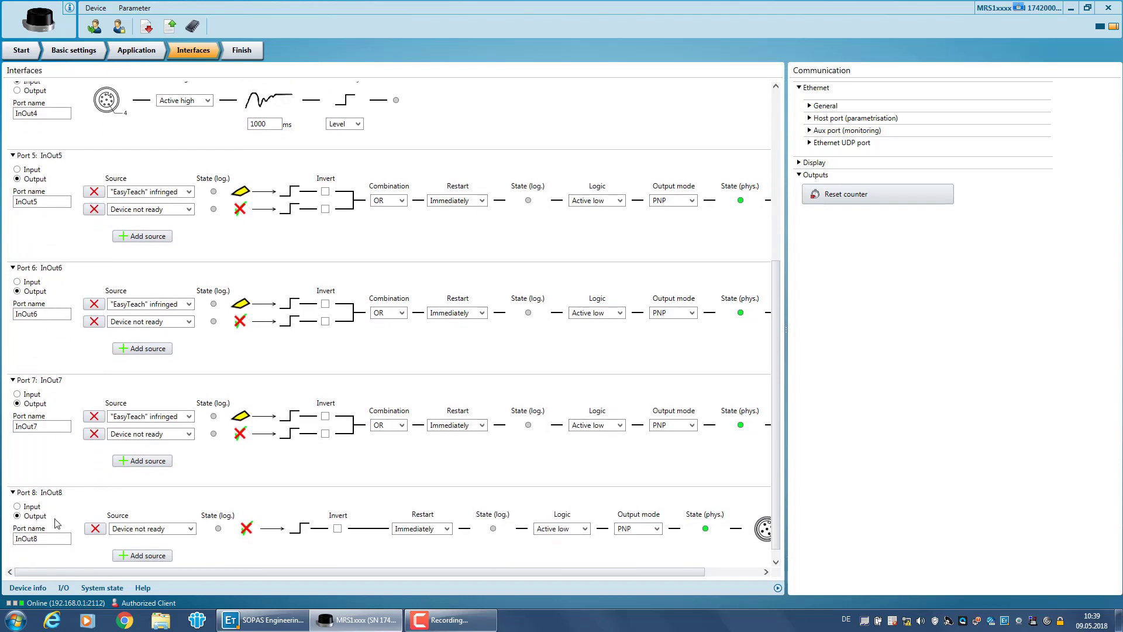
scroll(57, 521, up, 3)
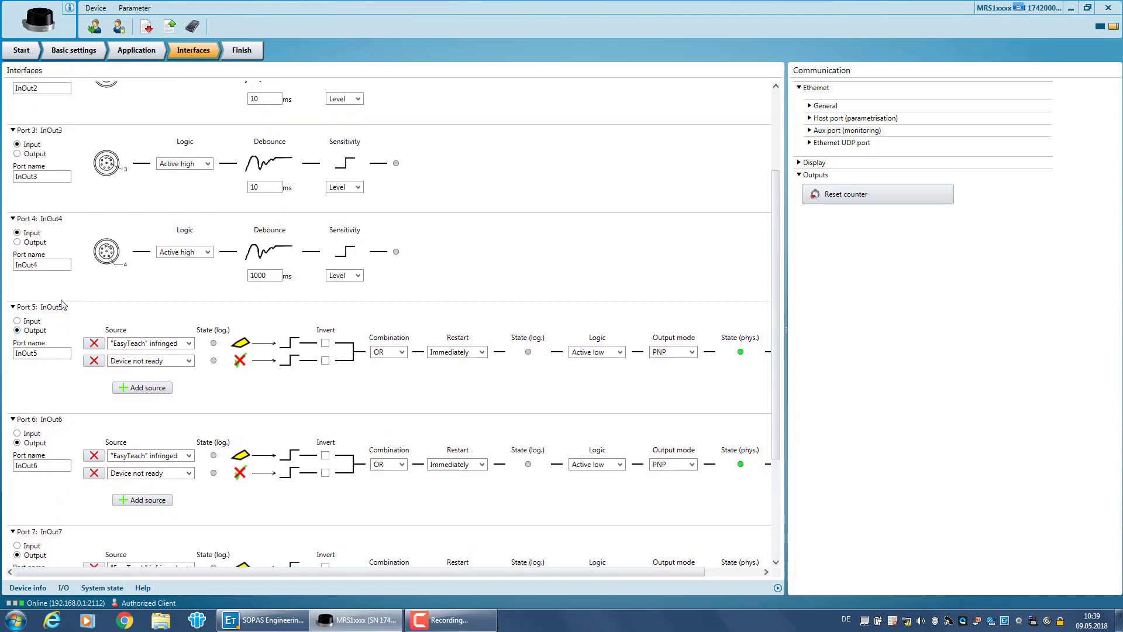
click(151, 350)
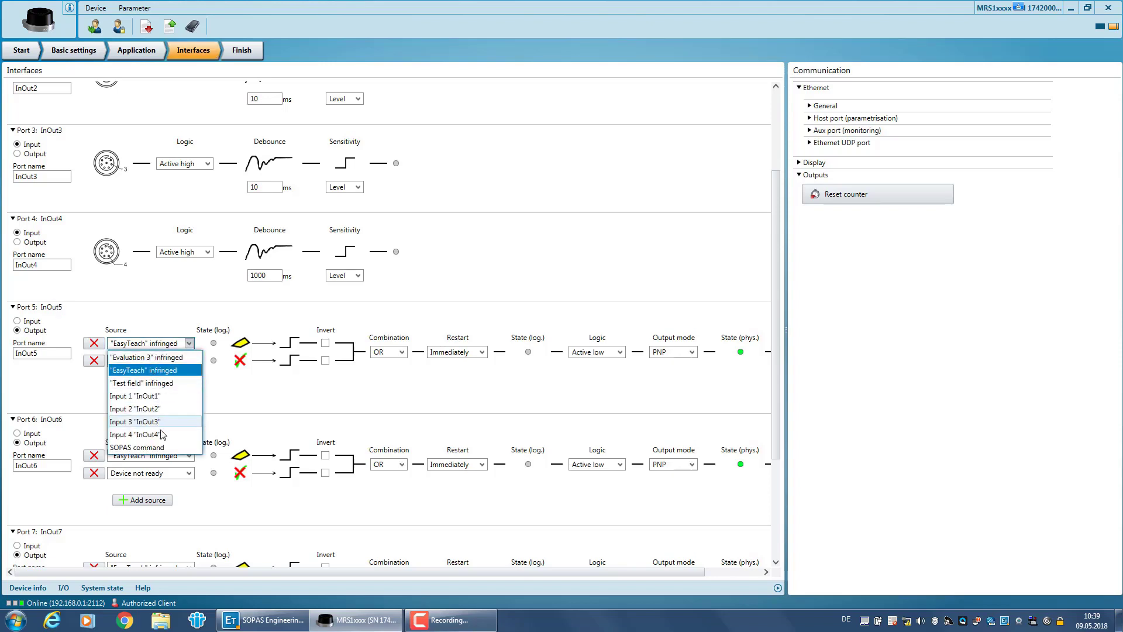
Set port 5's first source to 'Test field' infringed, keeping it non-inverted.
click(162, 388)
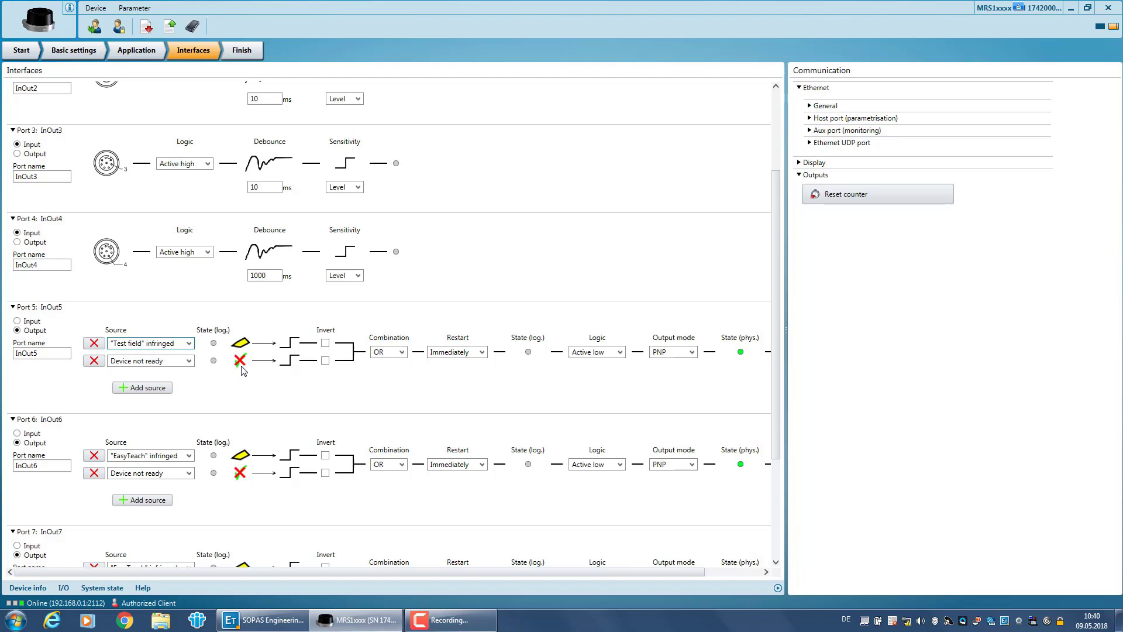
click(325, 343)
click(325, 343)
Keep port 5 at OR combination, Immediately restart, Active low logic and PNP output.
click(381, 354)
click(381, 355)
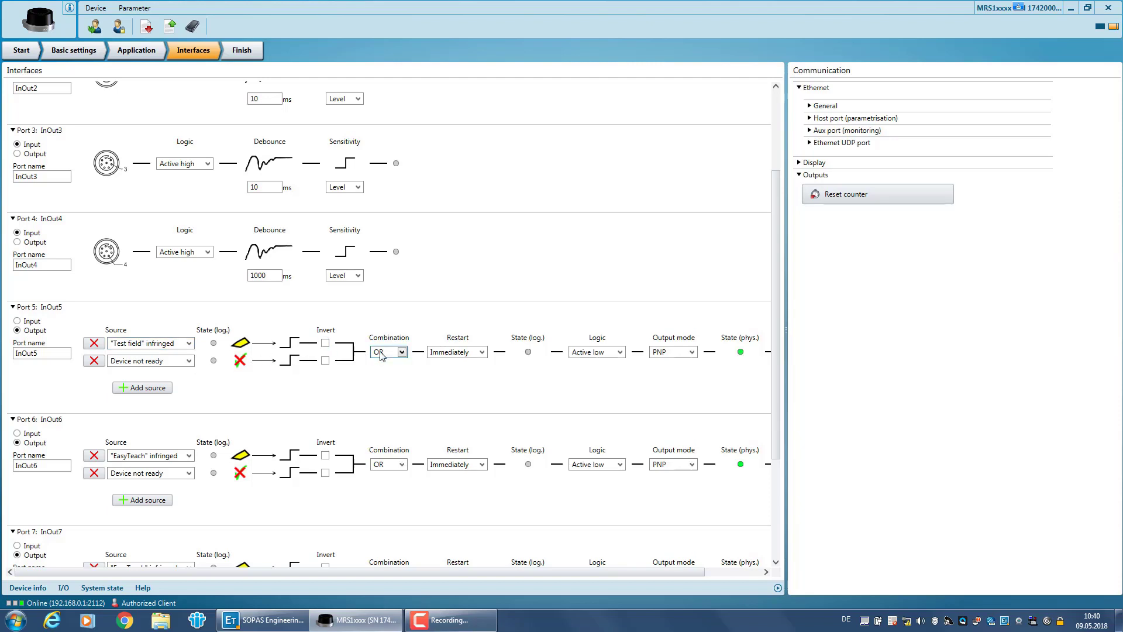
click(455, 353)
click(455, 354)
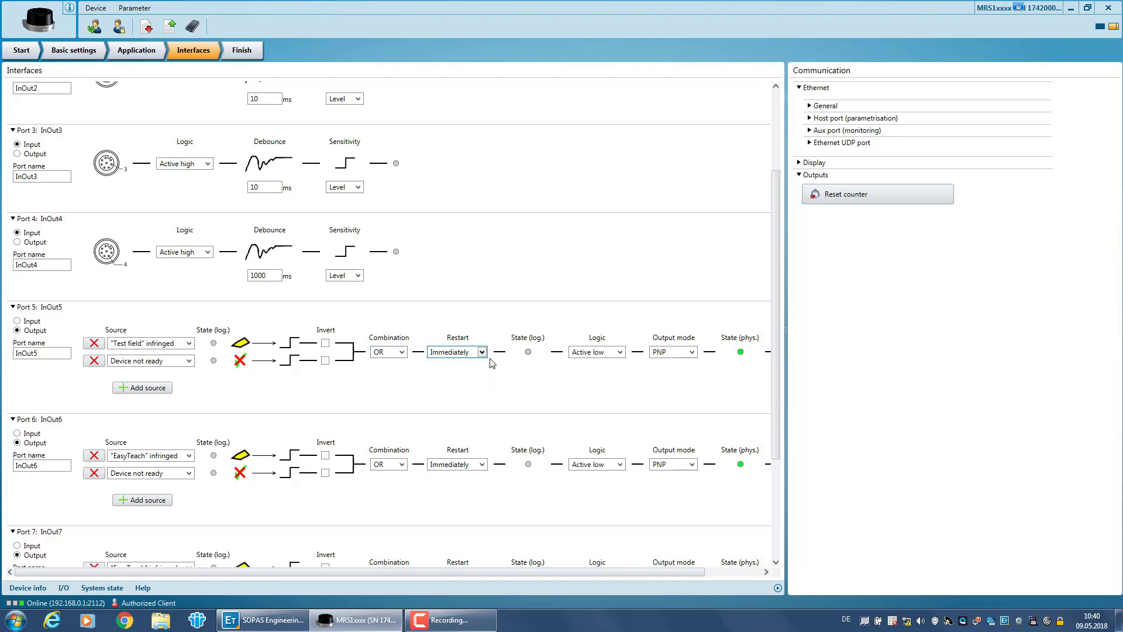
click(619, 352)
click(619, 353)
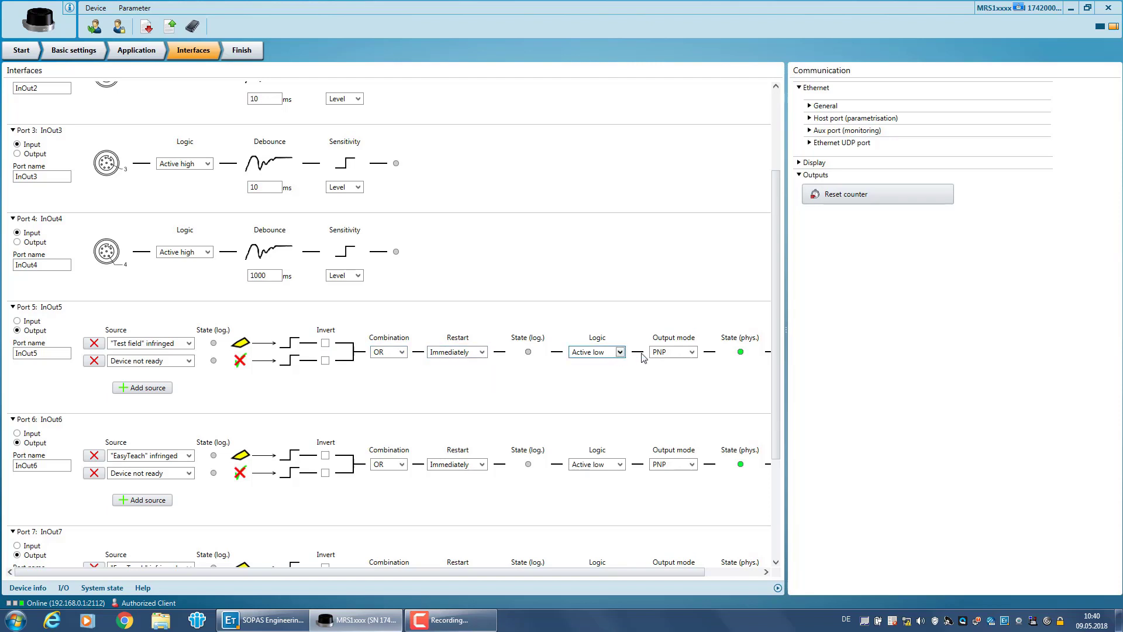
click(677, 355)
click(678, 355)
Use 'Save parameters permanently' on the MRS1xxx and confirm the success message with OK.
click(194, 26)
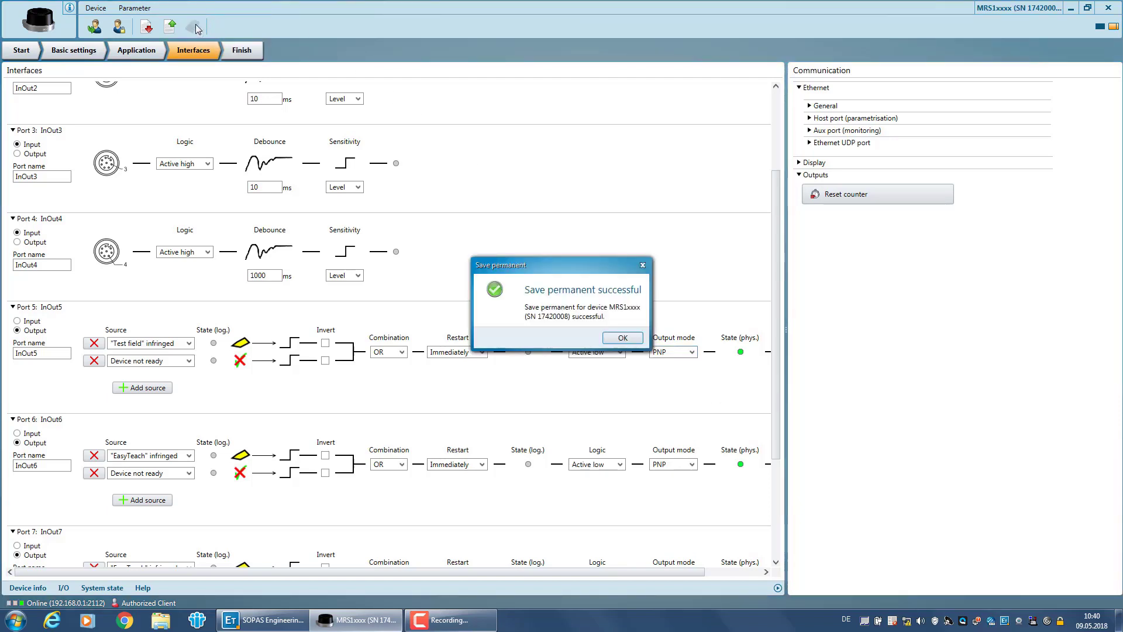
click(620, 338)
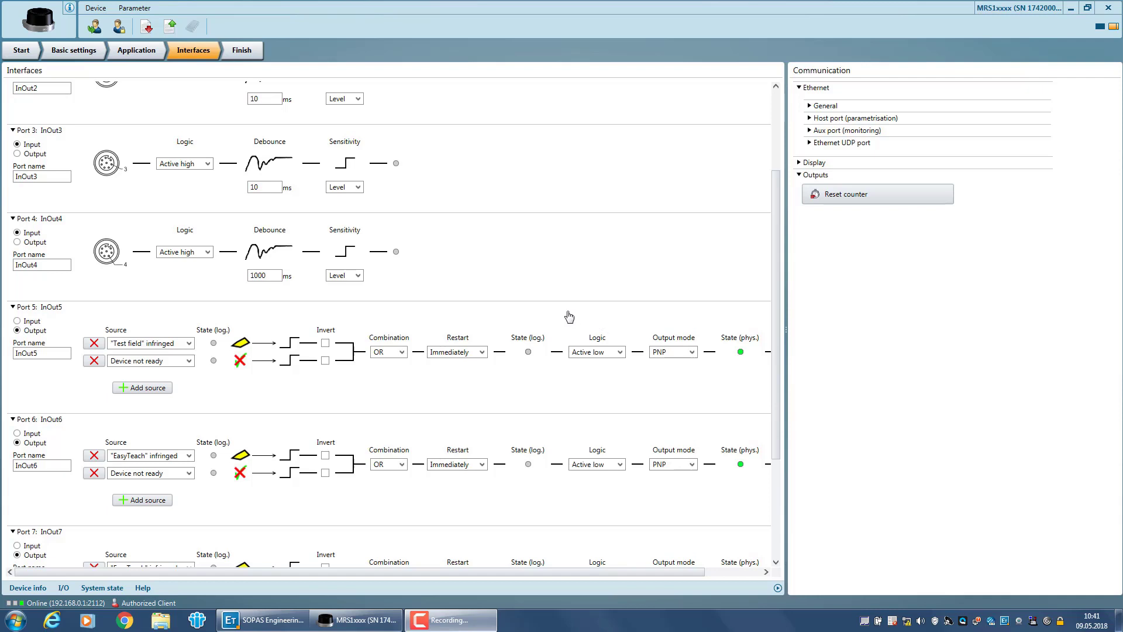
Return to the Application field evaluation view and show the I/O status of InOut1–8.
click(135, 55)
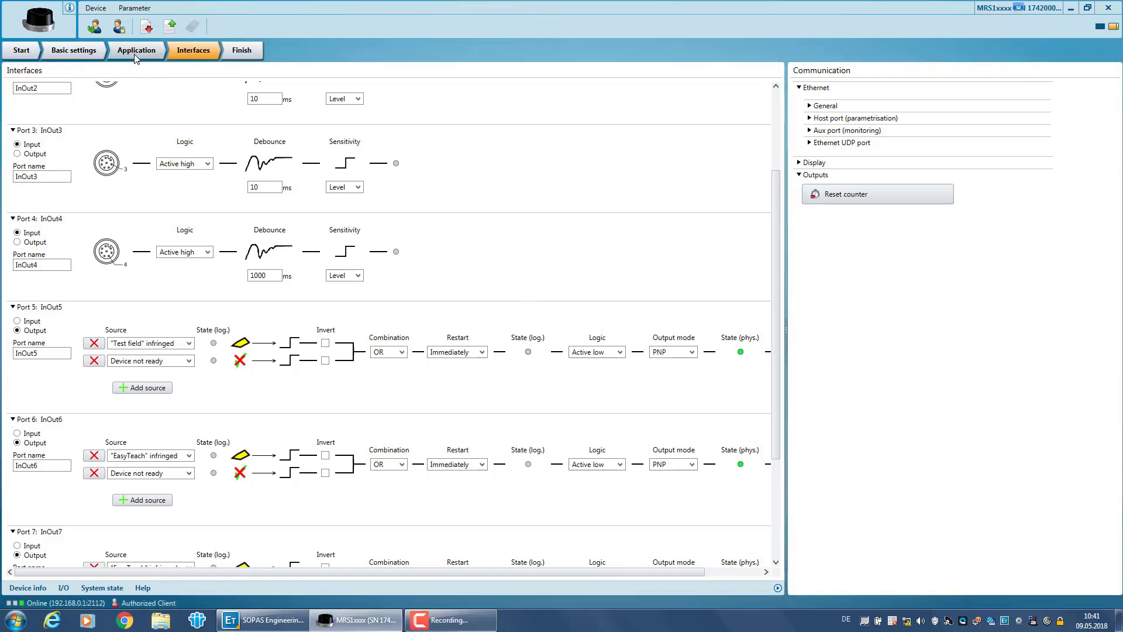
click(136, 52)
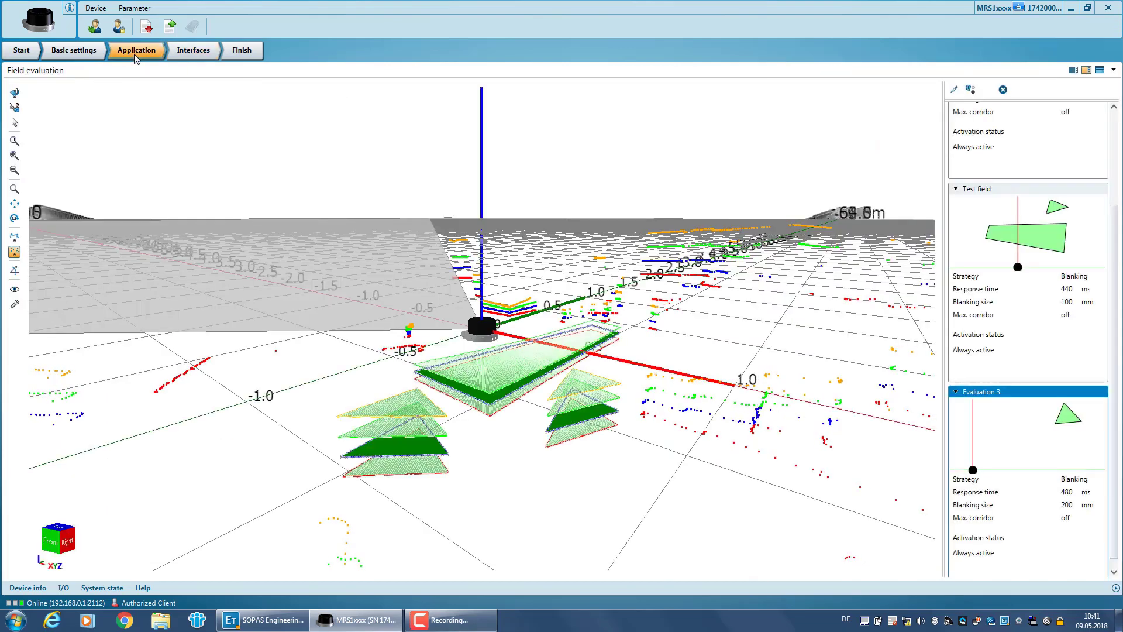
click(69, 588)
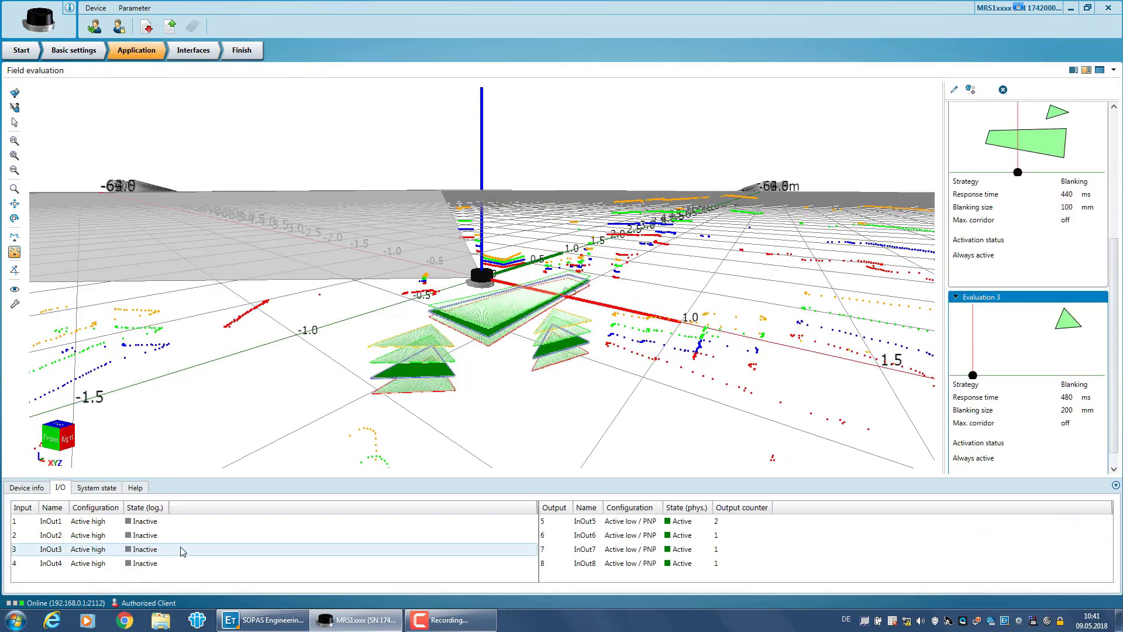